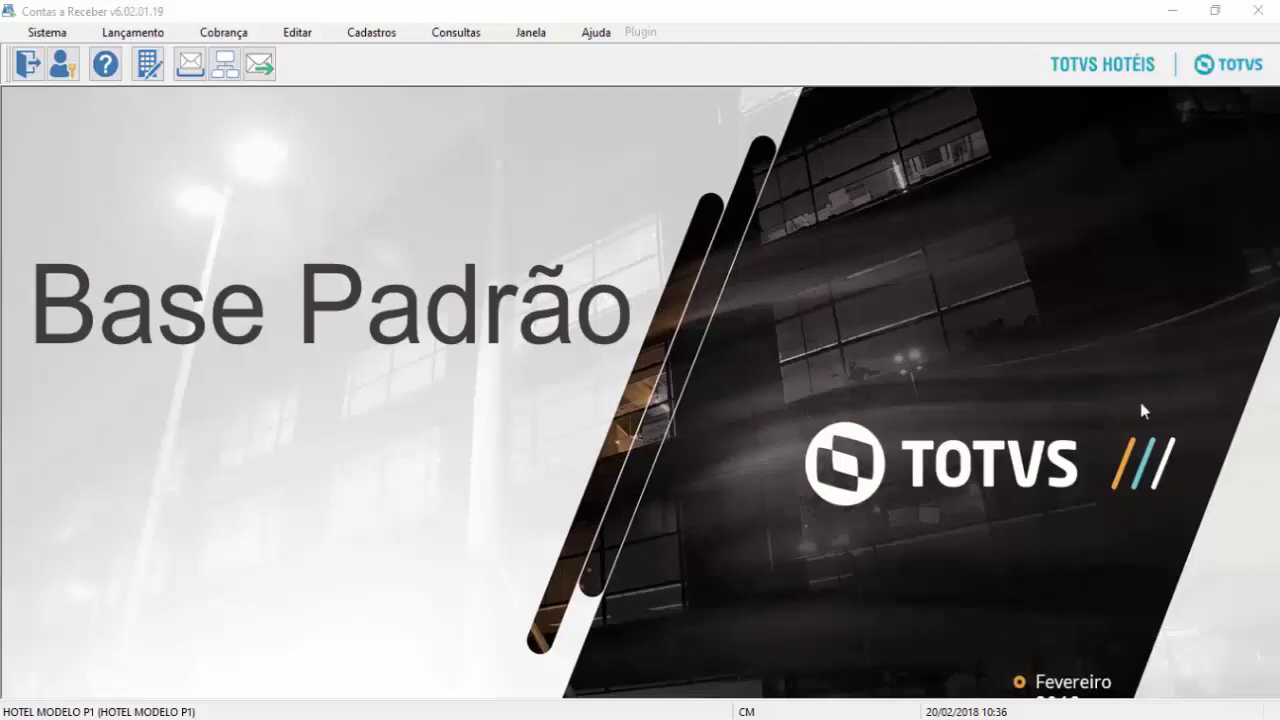
{"action": "left_click", "coordinate": [223, 32]}
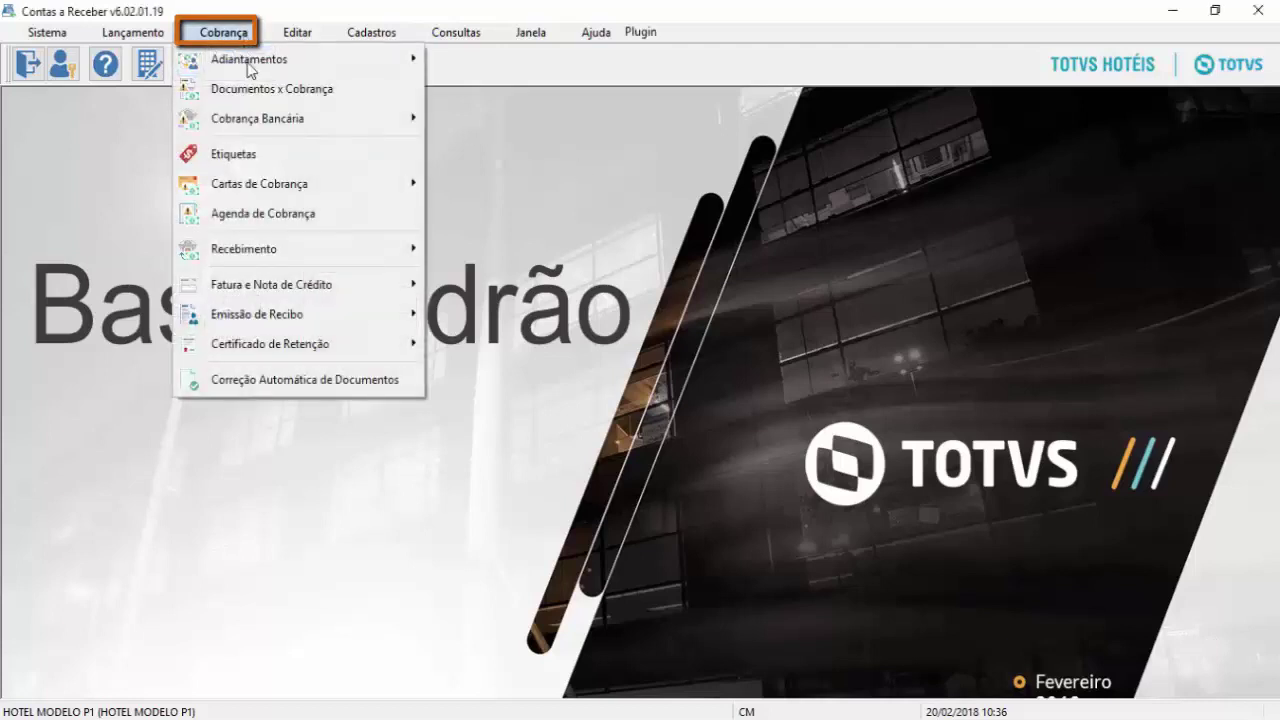
{"action": "left_click", "coordinate": [252, 155]}
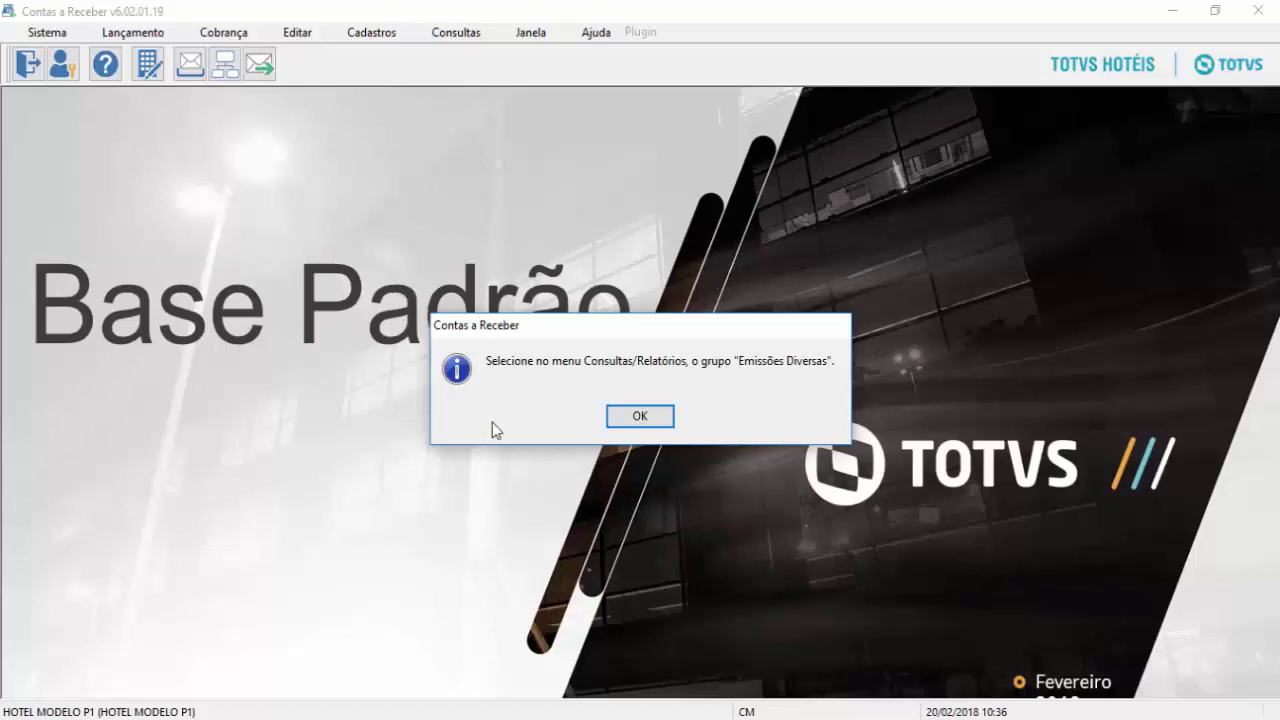
{"action": "left_click", "coordinate": [614, 420]}
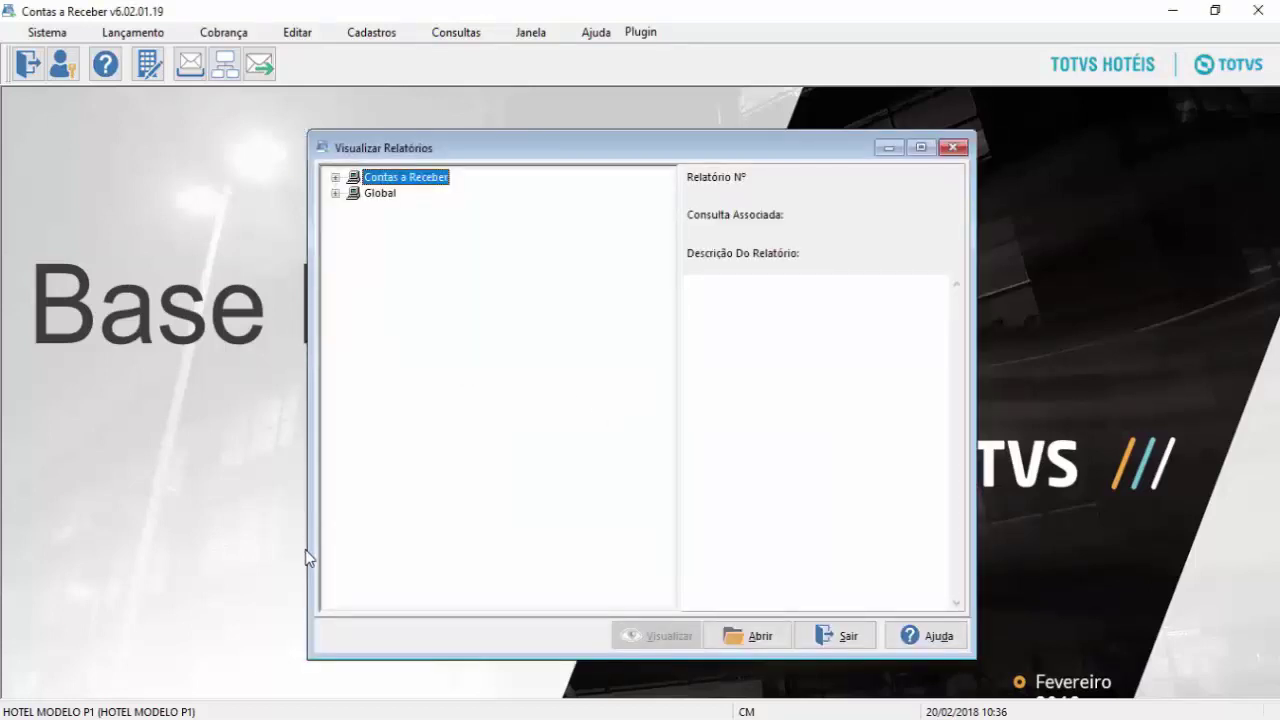
{"action": "left_click", "coordinate": [848, 637]}
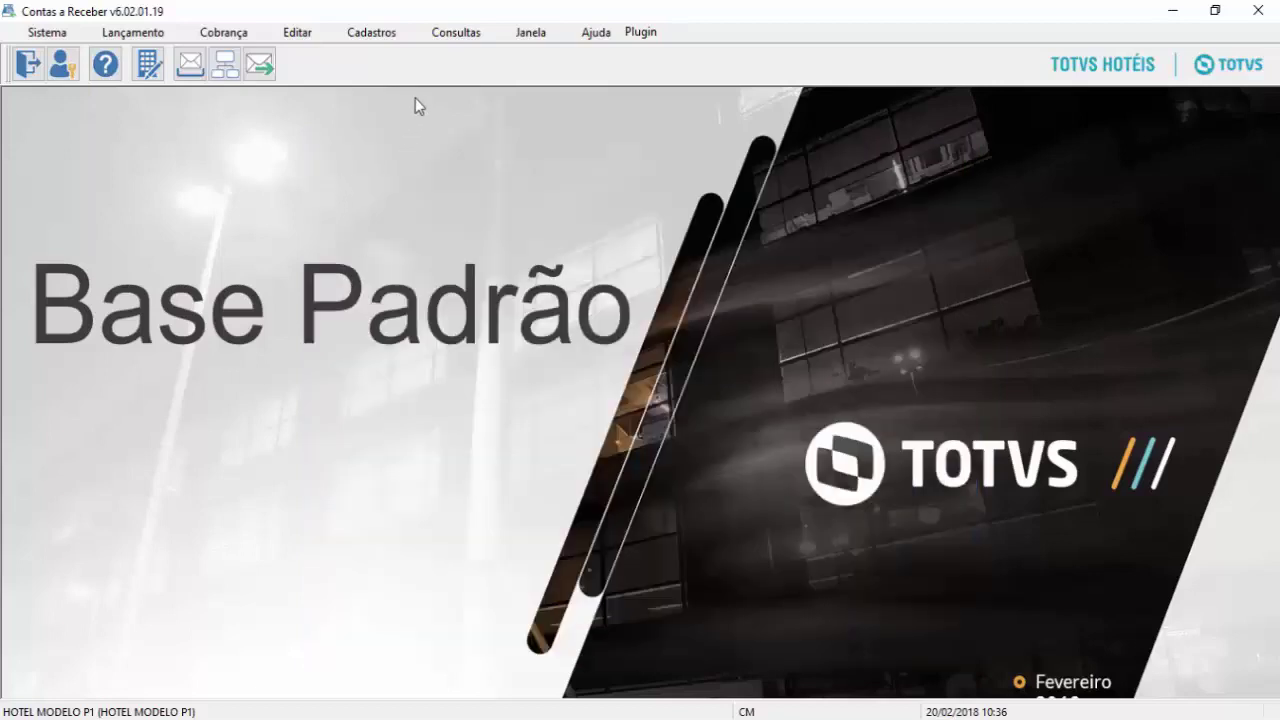
Step: Find the Etiquetas de Clientes report under Contas a Receber, Emissões Diversas, and open its parameters, closing them without issuing labels
{"action": "left_click", "coordinate": [456, 33]}
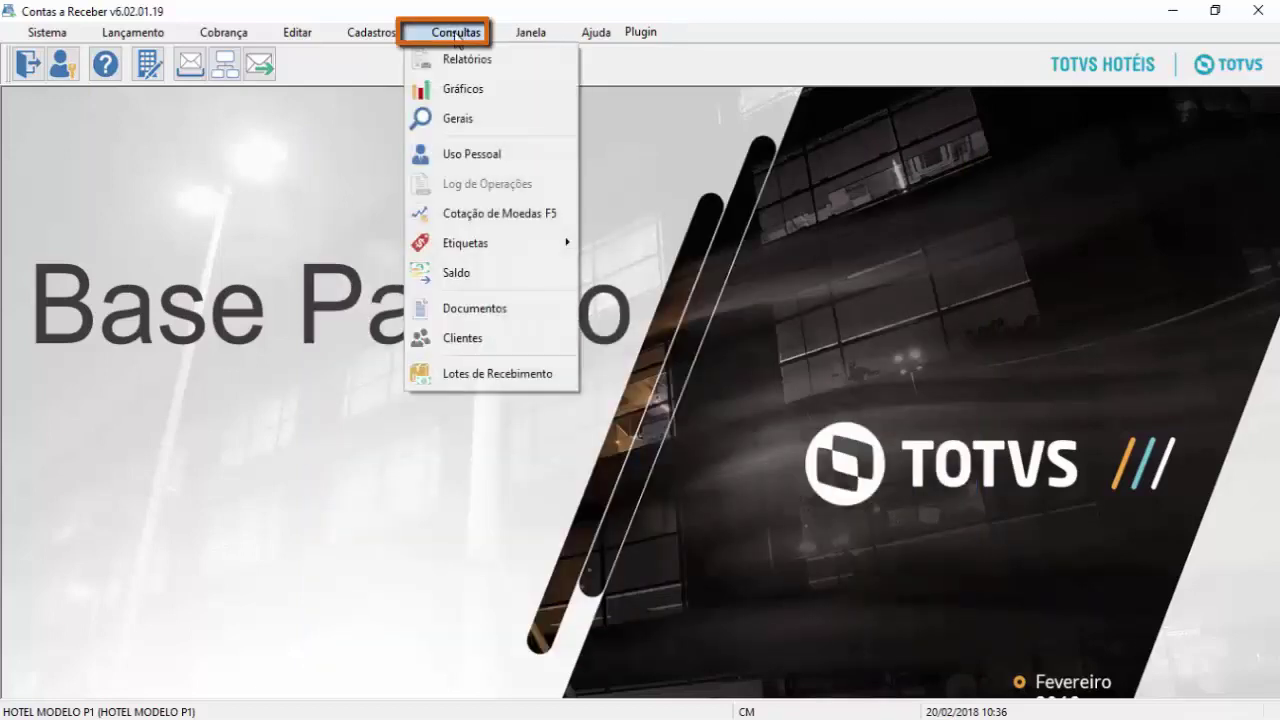
{"action": "left_click", "coordinate": [457, 60]}
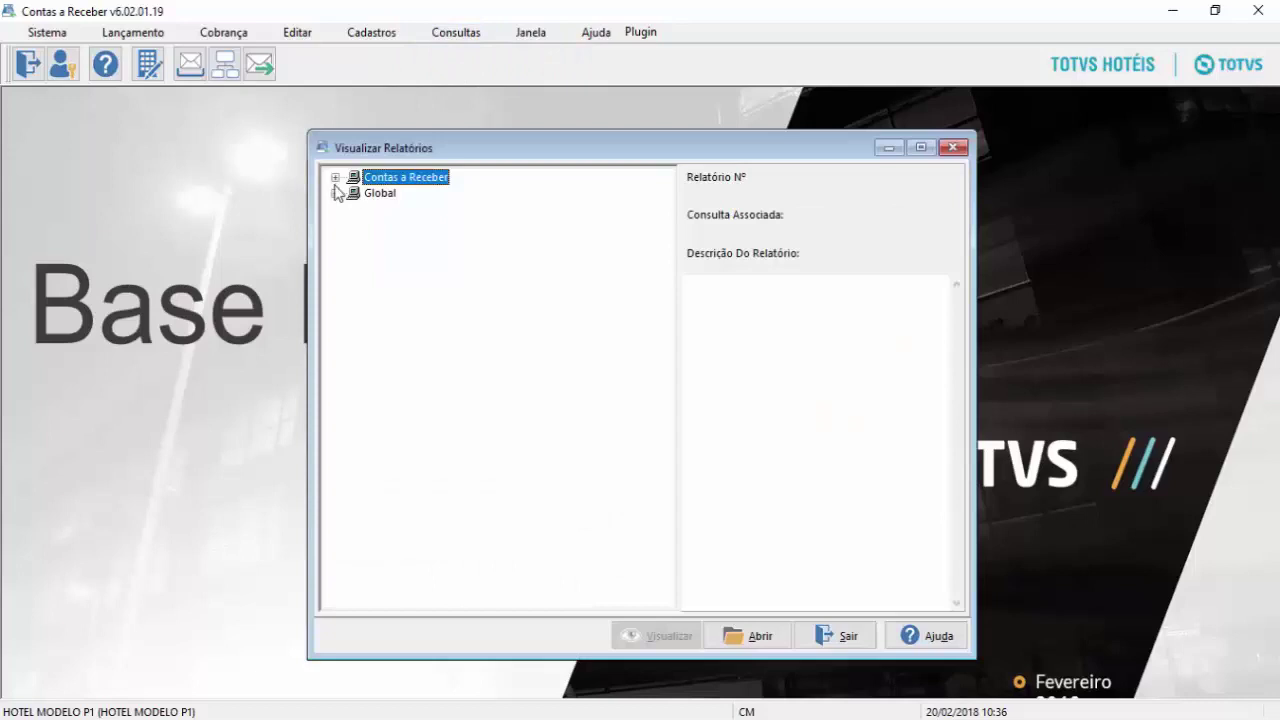
{"action": "left_click", "coordinate": [336, 179]}
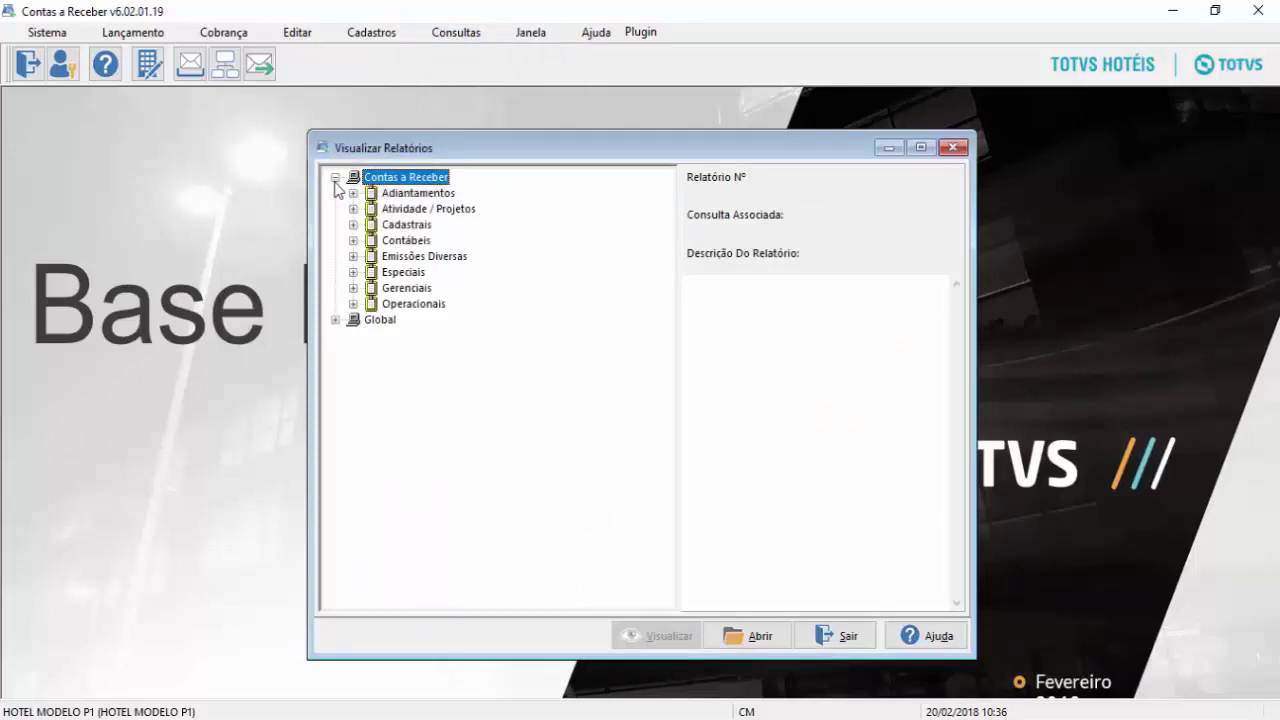
{"action": "left_click", "coordinate": [352, 256]}
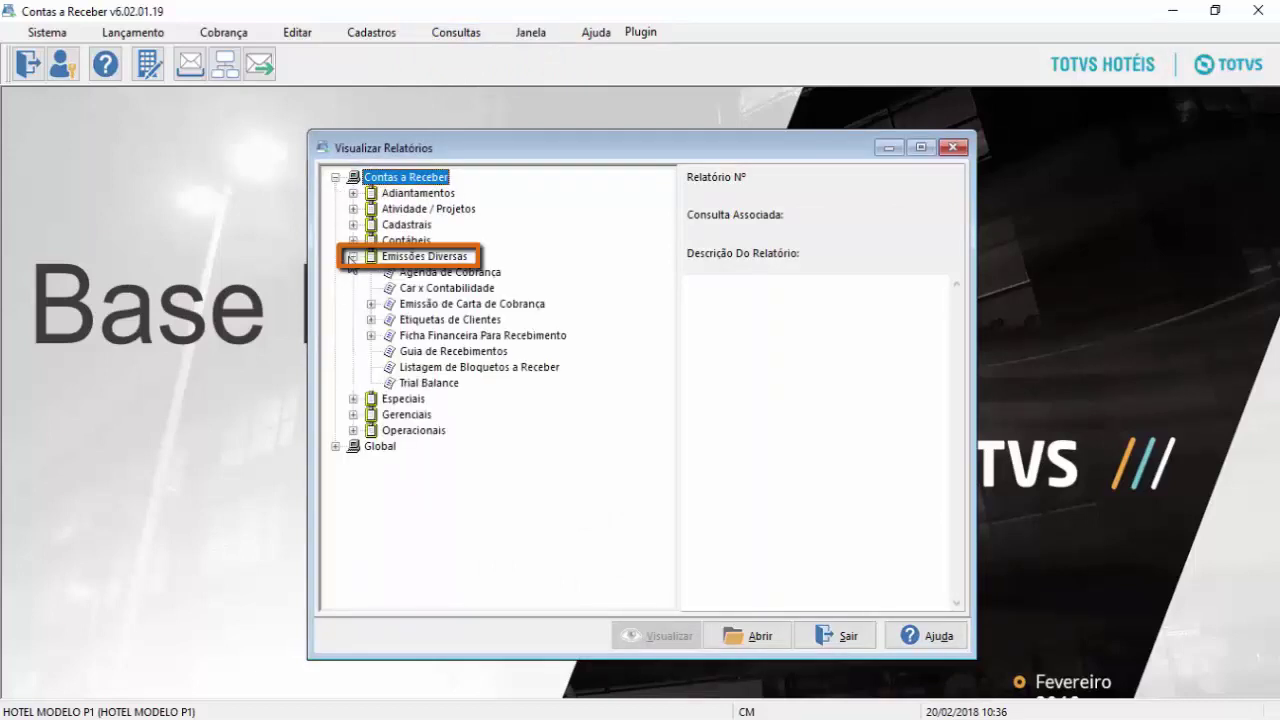
{"action": "left_click", "coordinate": [371, 320]}
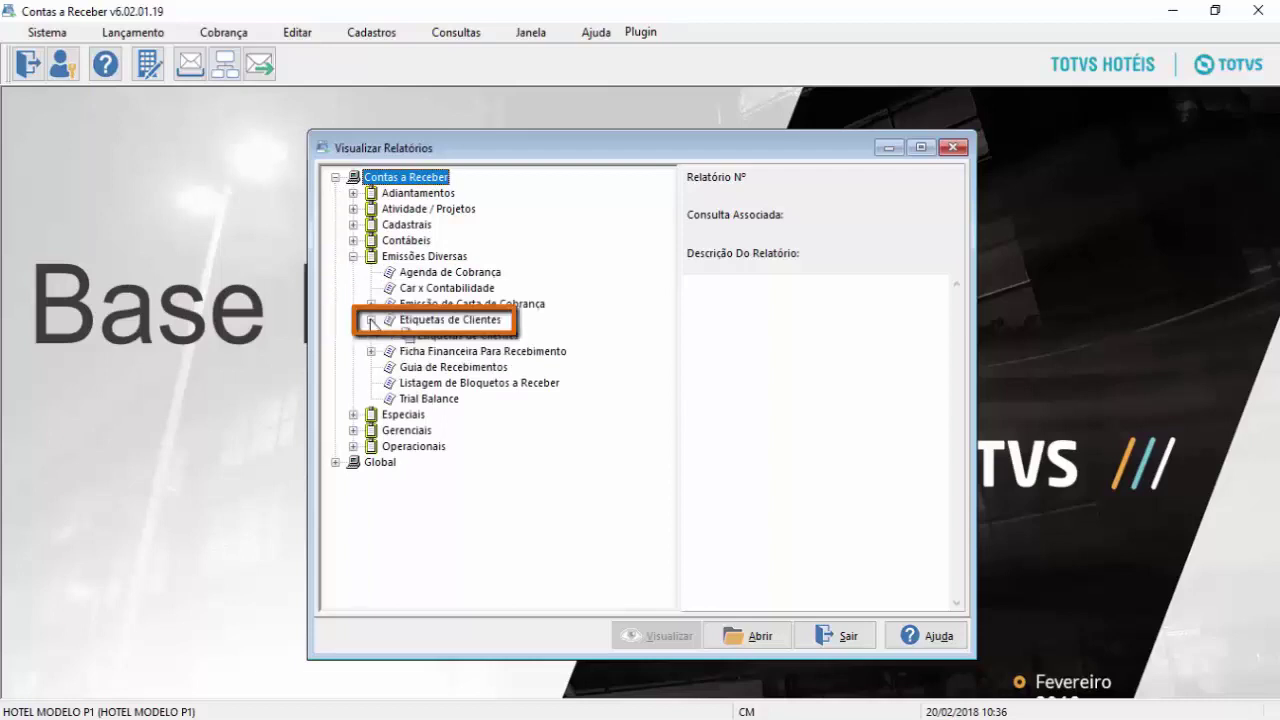
{"action": "left_click", "coordinate": [499, 337]}
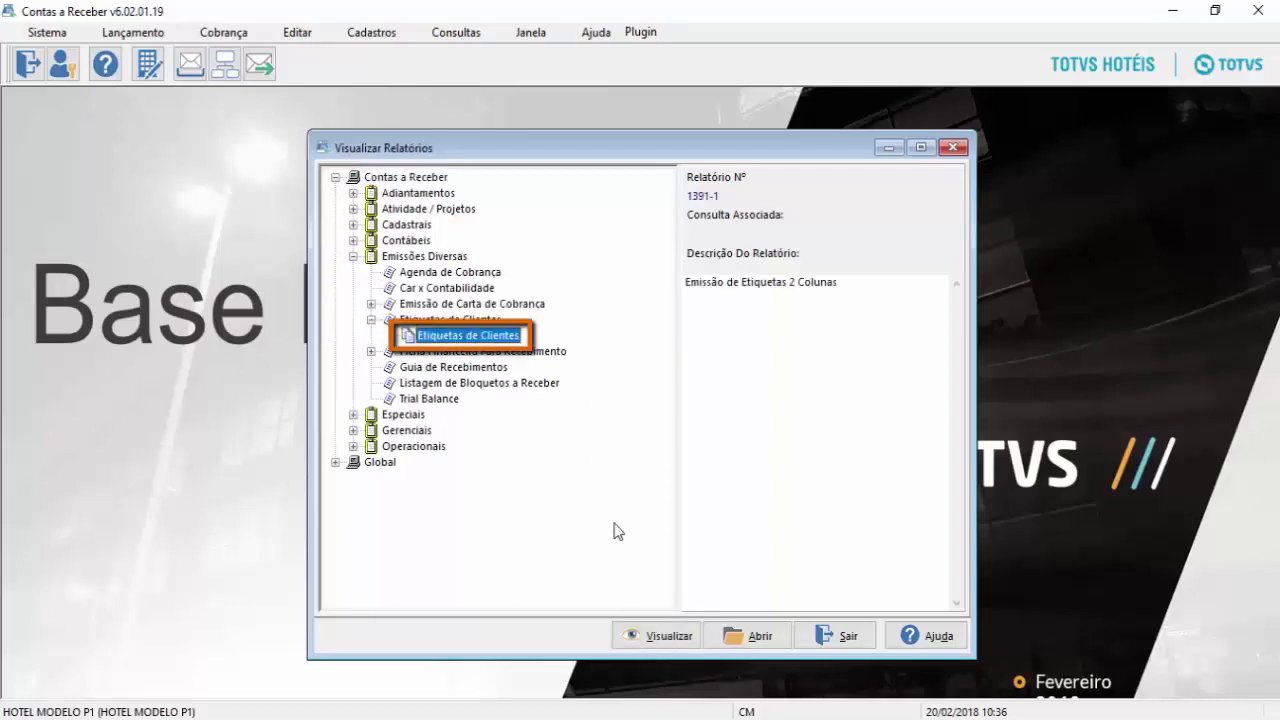
{"action": "left_click", "coordinate": [660, 636]}
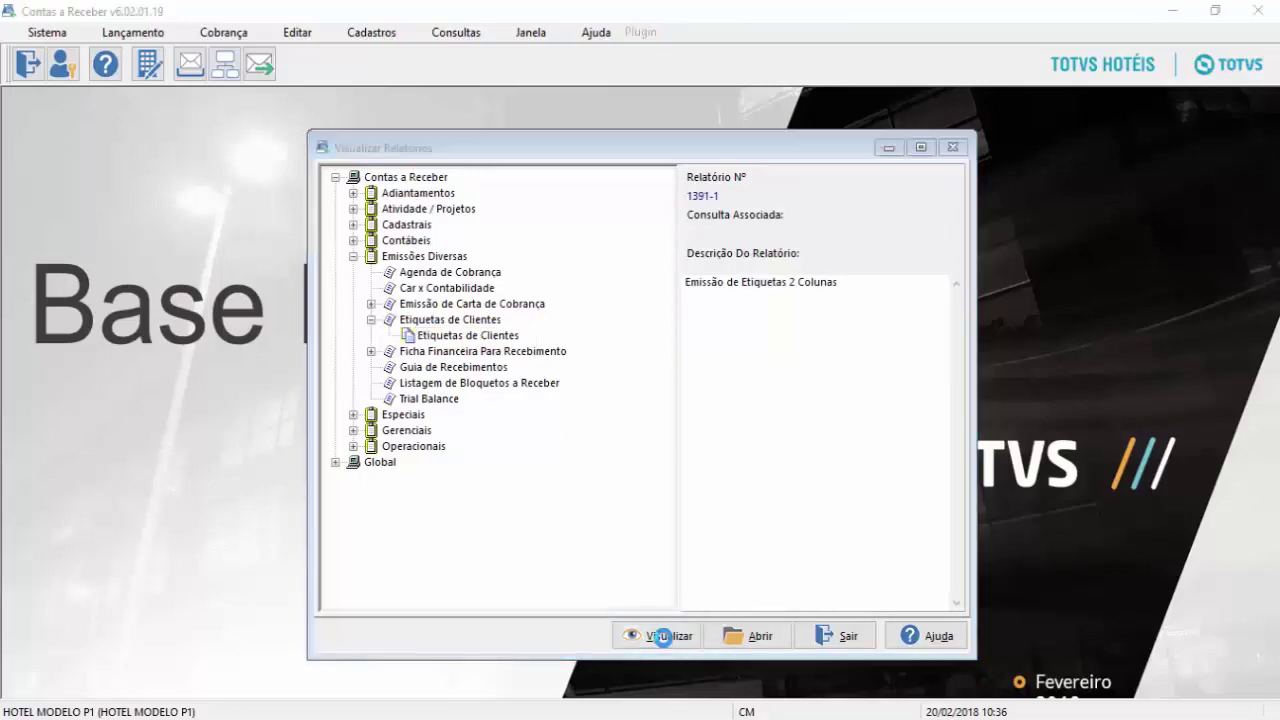
{"action": "left_click", "coordinate": [836, 588]}
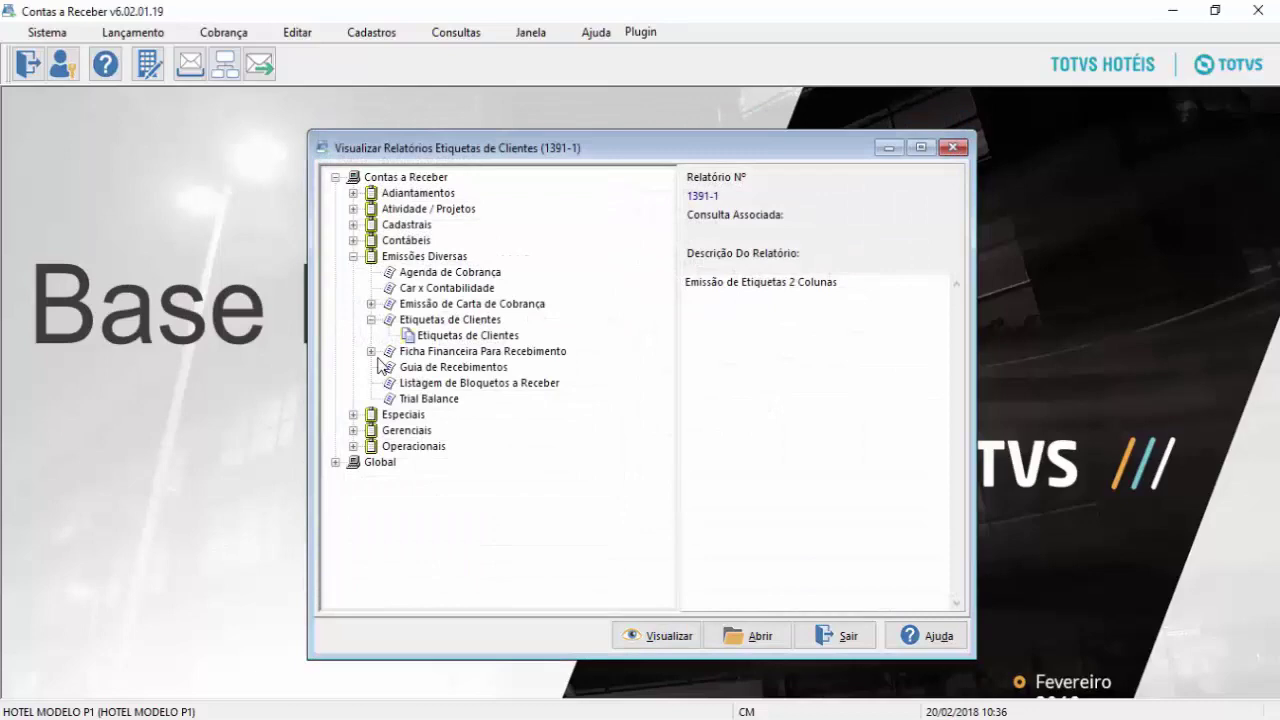
Step: Check the available label models in the Etiquetas de Clientes report parameters, leaving without choosing one
{"action": "double_click", "coordinate": [458, 336]}
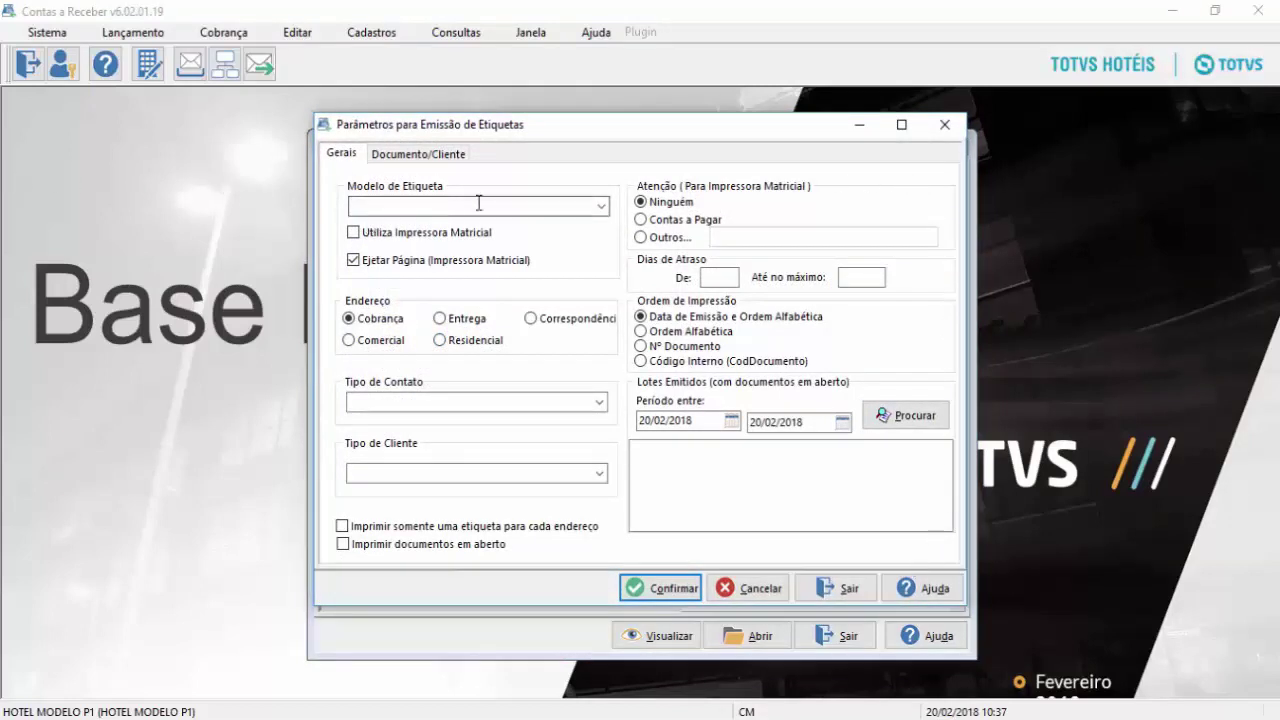
{"action": "left_click", "coordinate": [603, 206]}
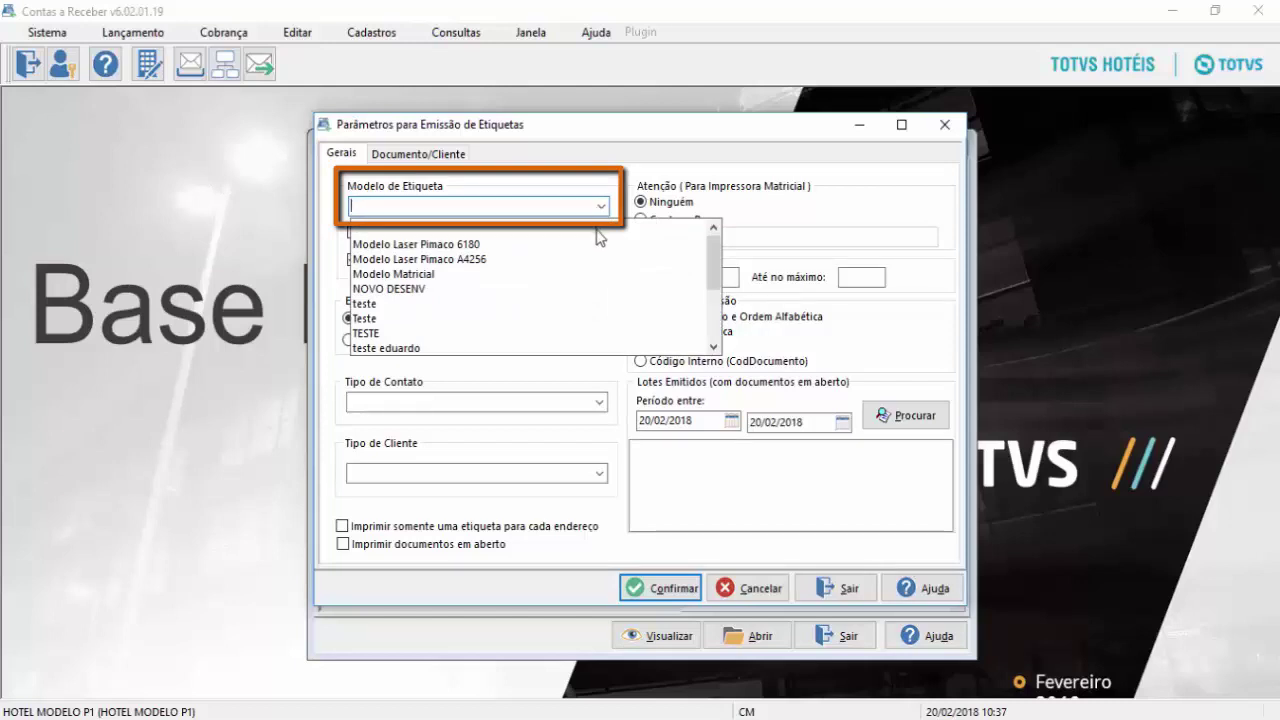
{"action": "left_click", "coordinate": [846, 586]}
{"action": "left_click", "coordinate": [846, 586]}
Step: Start a new address label model named TOTVS CMNET and view its layout in the report designer
{"action": "left_click", "coordinate": [456, 32]}
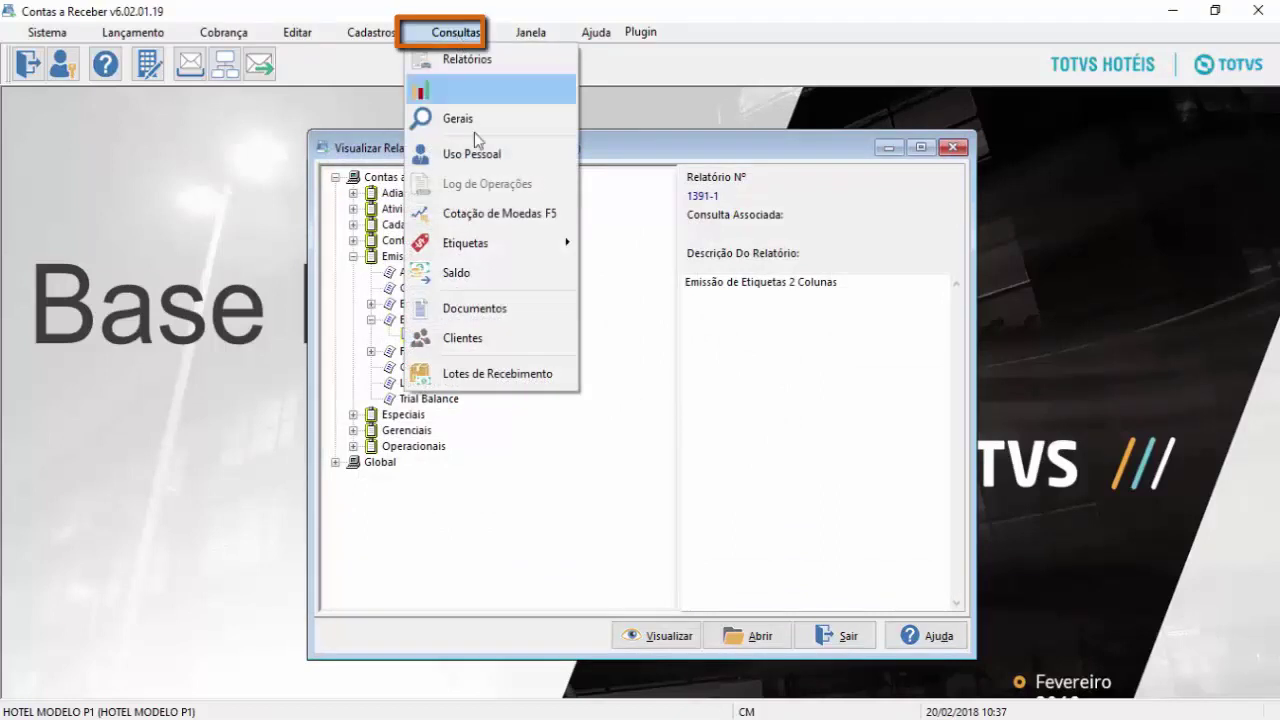
{"action": "mouse_move", "coordinate": [513, 249]}
{"action": "left_click", "coordinate": [636, 243]}
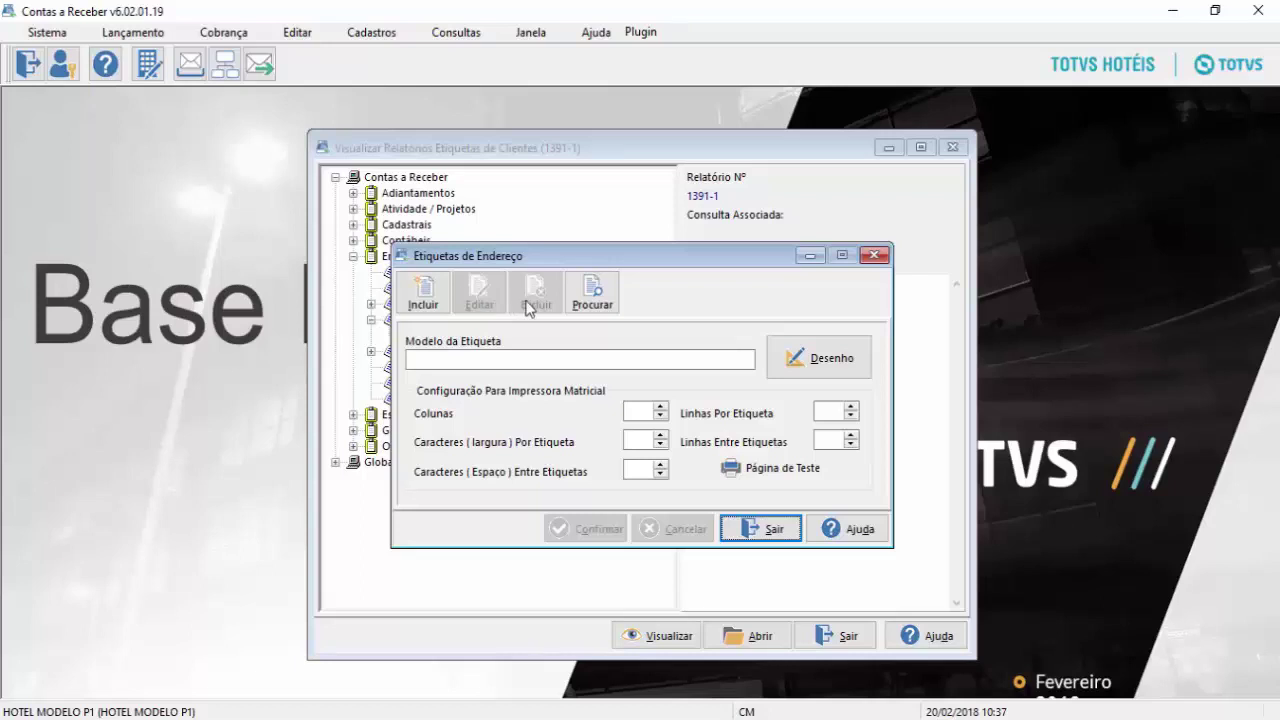
{"action": "left_click", "coordinate": [441, 305]}
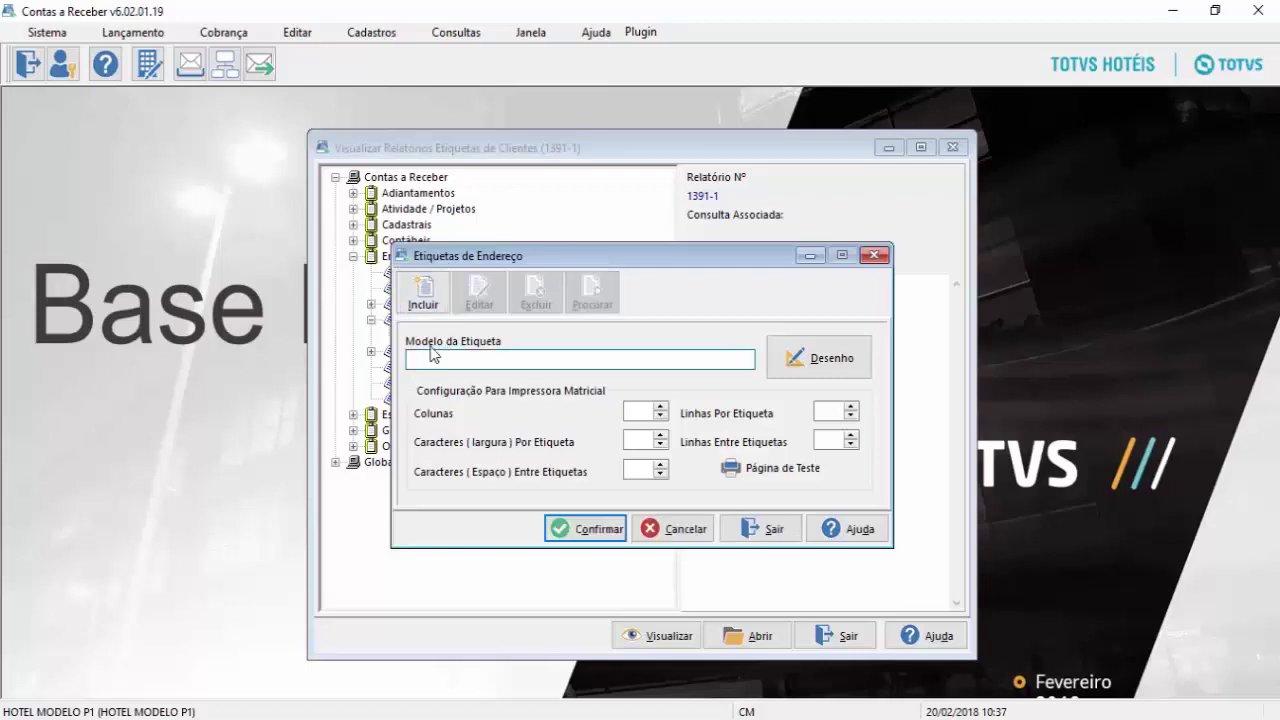
{"action": "type", "text": "TOTVS CMNET"}
{"action": "left_click", "coordinate": [805, 357]}
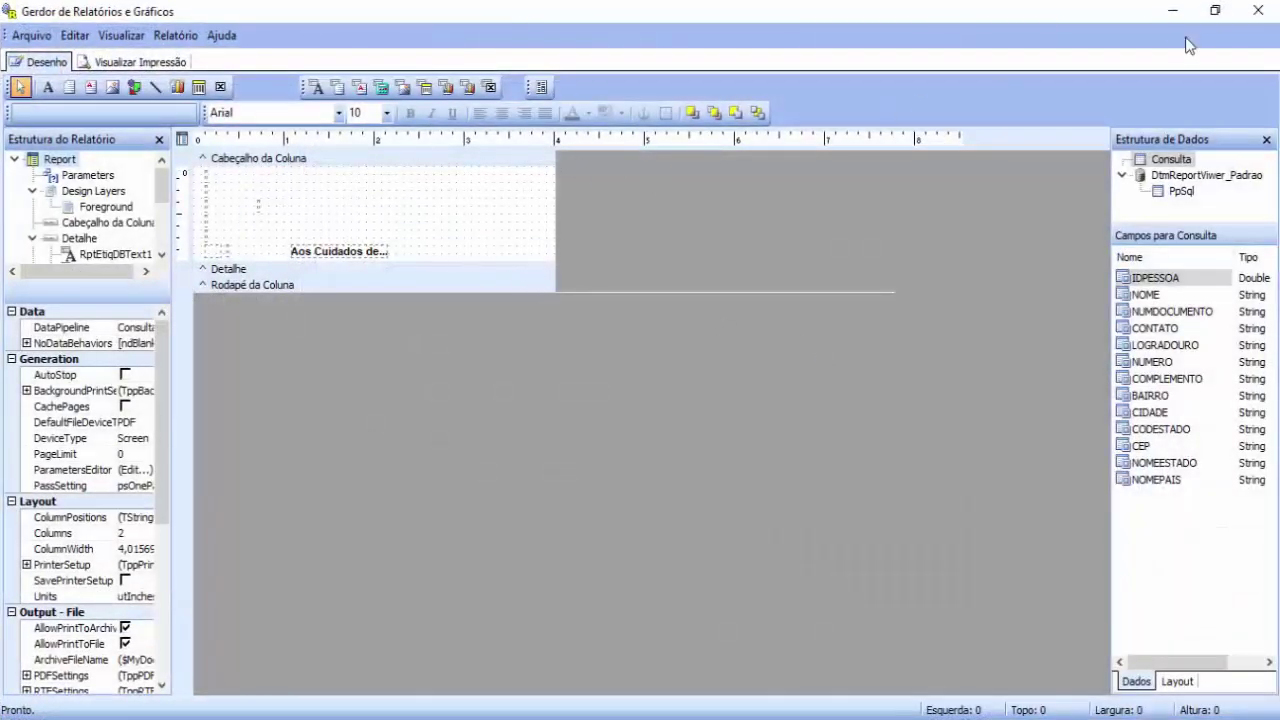
{"action": "left_click", "coordinate": [1258, 10]}
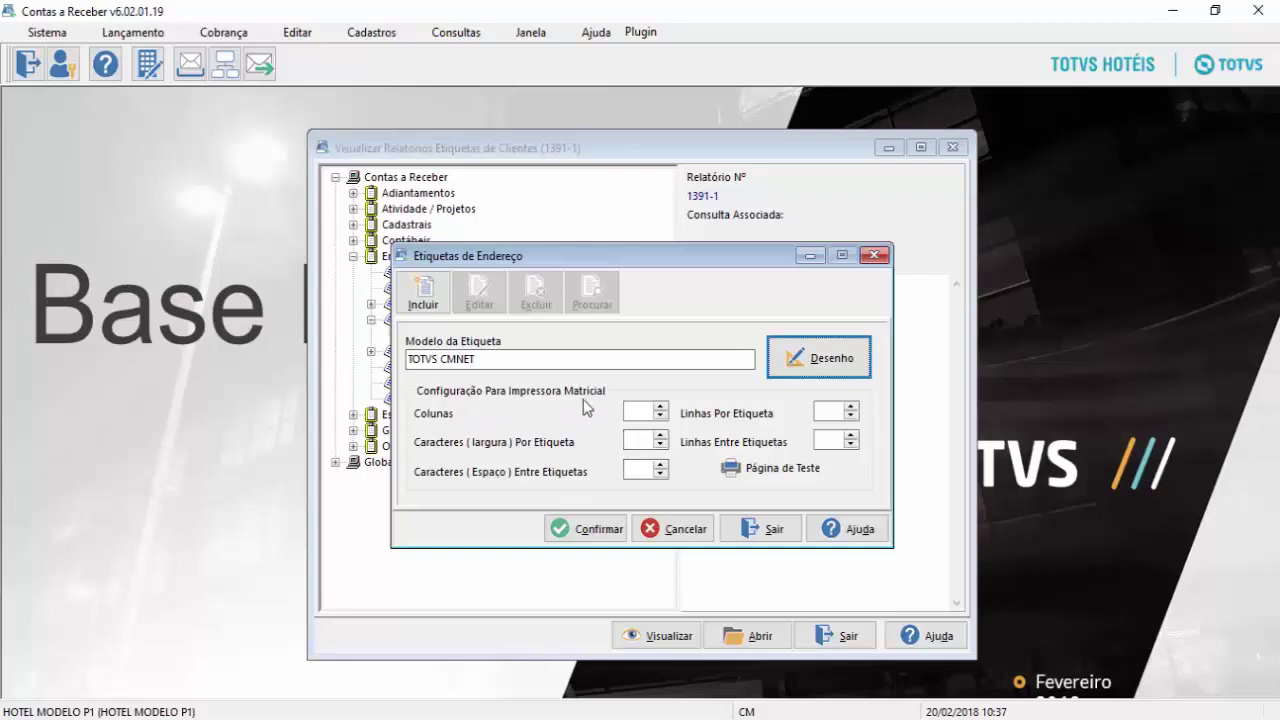
Step: Set the label model's dot-matrix configuration to 2 columns, 8 characters per label and 14 characters between labels
{"action": "left_click", "coordinate": [660, 409]}
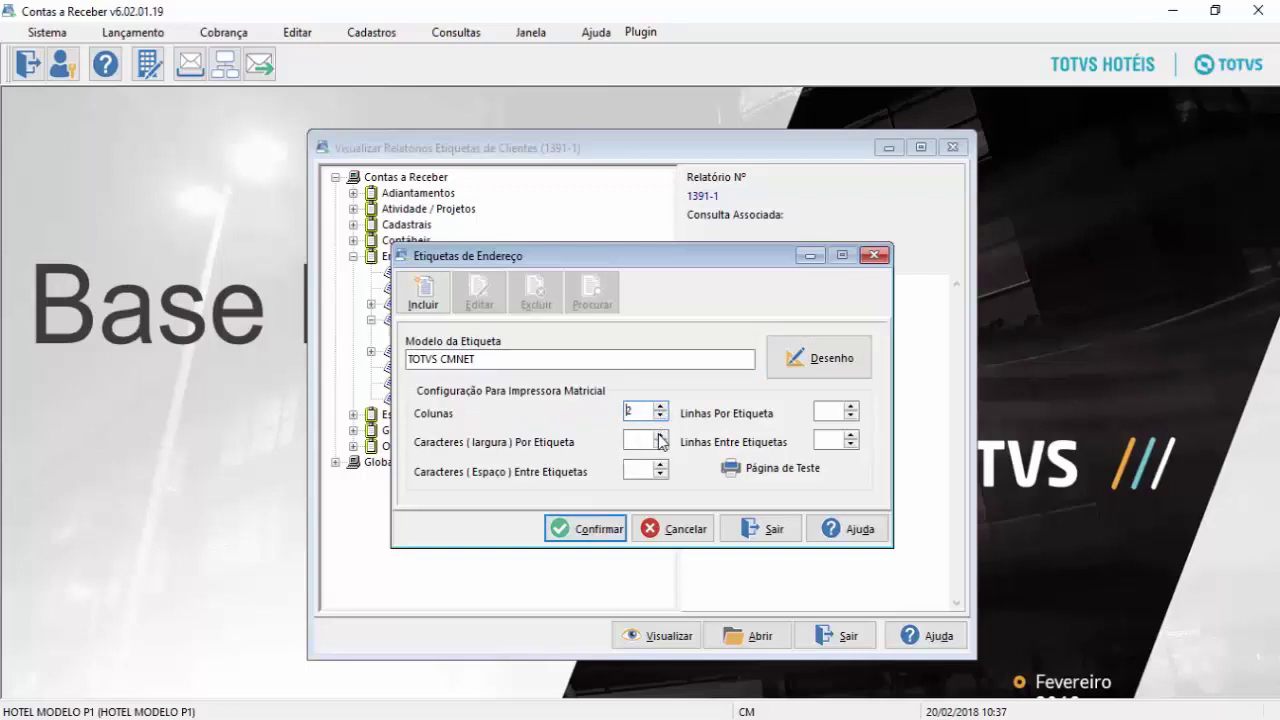
{"action": "left_click", "coordinate": [659, 436]}
{"action": "left_click", "coordinate": [659, 467]}
{"action": "type", "text": "44"}
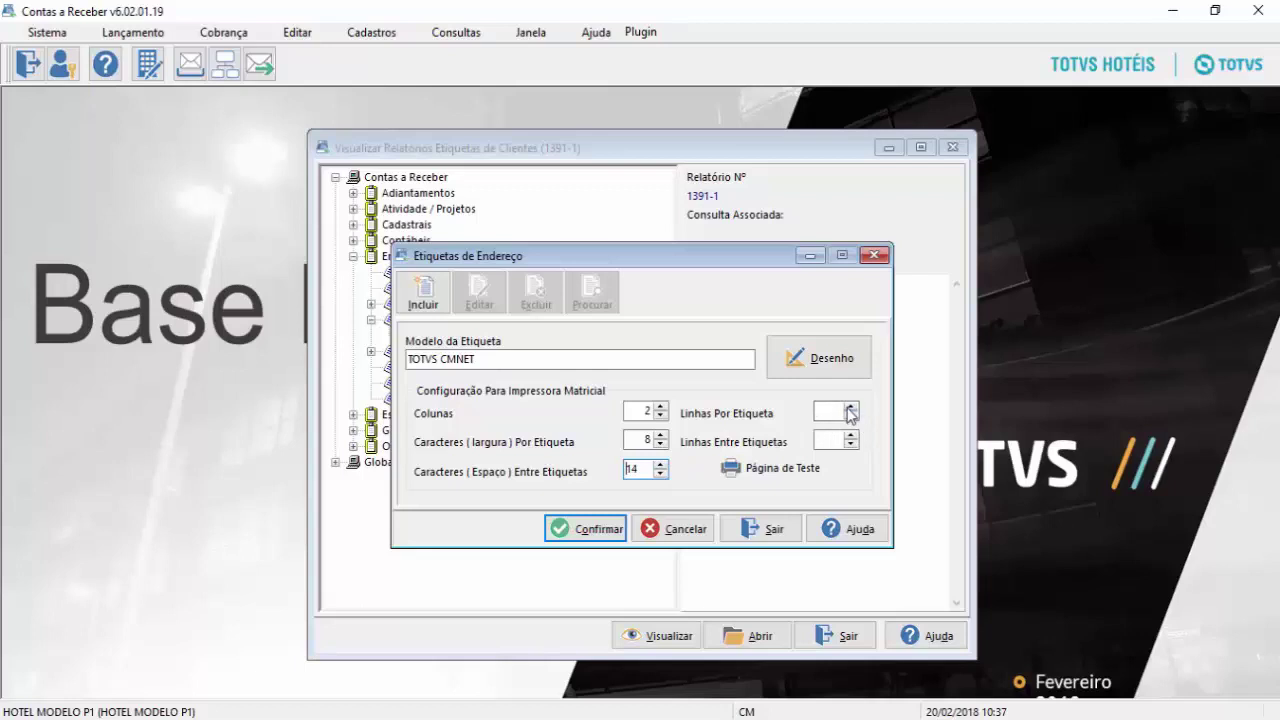
Step: Set 6 lines per label and 1 line between labels, and save the label model, leaving the address label registration
{"action": "left_click", "coordinate": [850, 411]}
{"action": "type", "text": "6"}
{"action": "left_click", "coordinate": [849, 441]}
{"action": "type", "text": "1"}
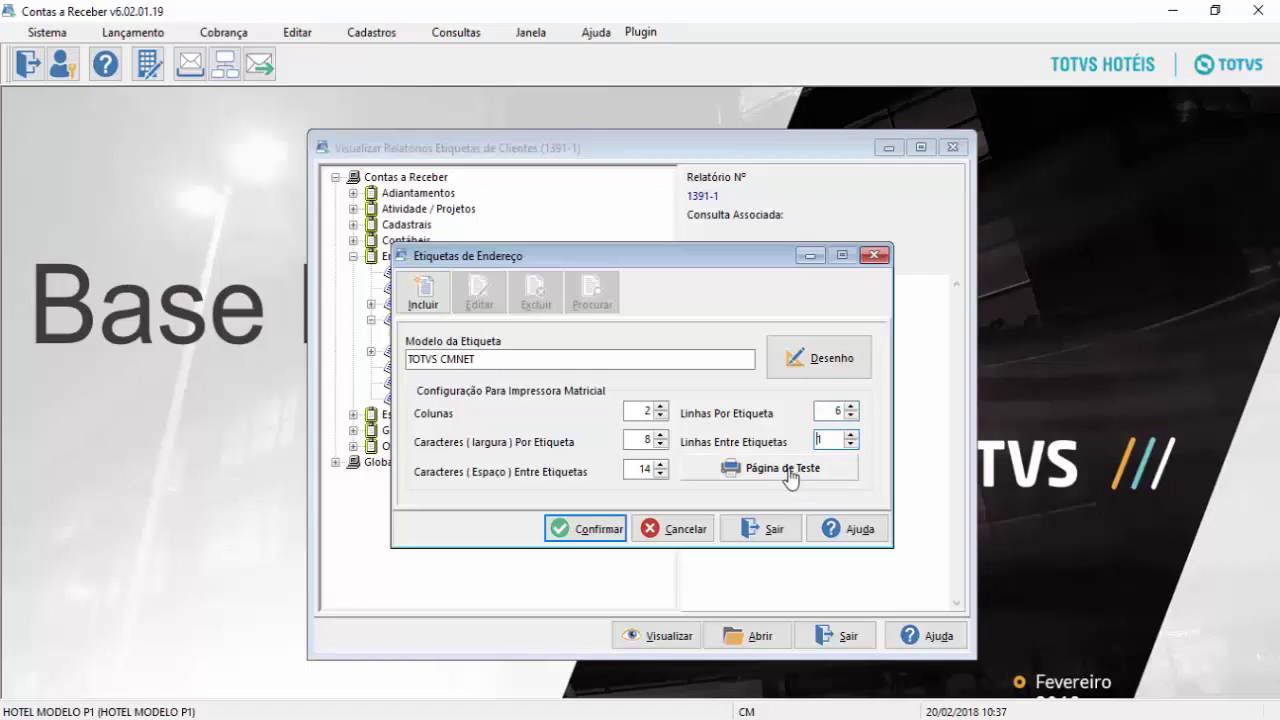
{"action": "left_click", "coordinate": [612, 531]}
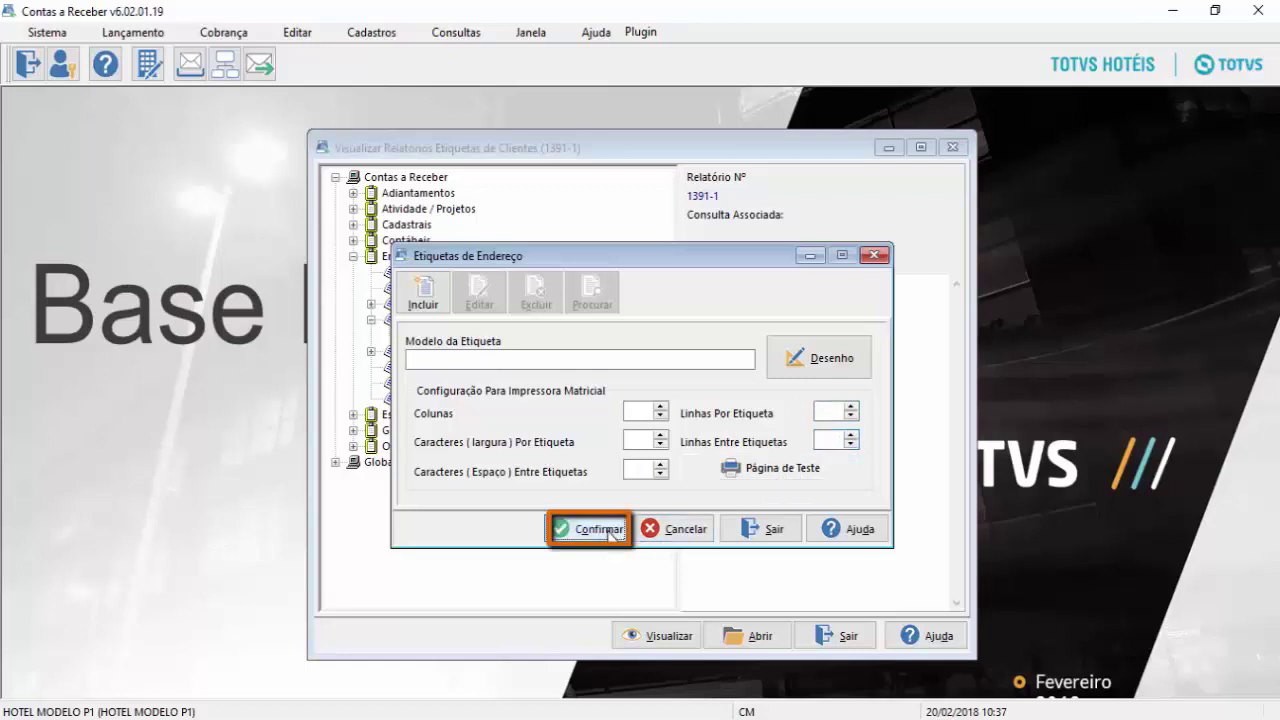
{"action": "left_click", "coordinate": [676, 532]}
{"action": "left_click", "coordinate": [766, 530]}
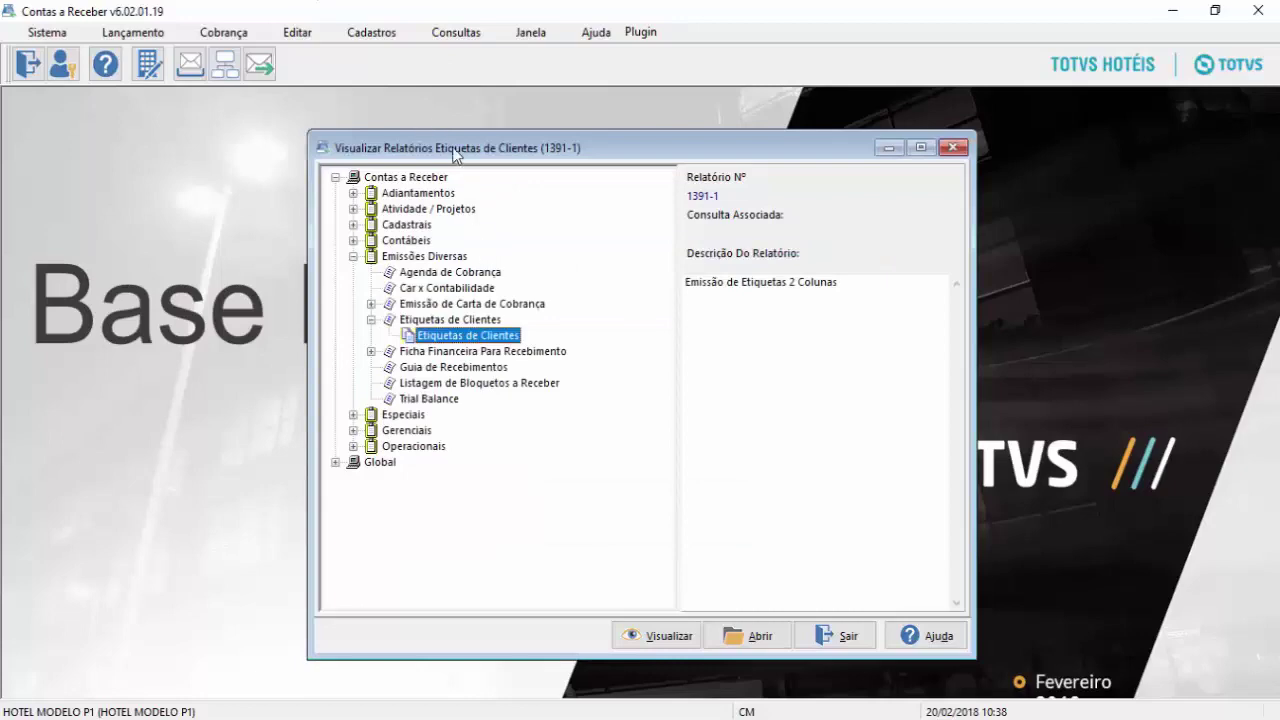
Step: Open the Etiquetas de Clientes report parameters and choose TOTVS CMNET as the label model
{"action": "left_click", "coordinate": [650, 638]}
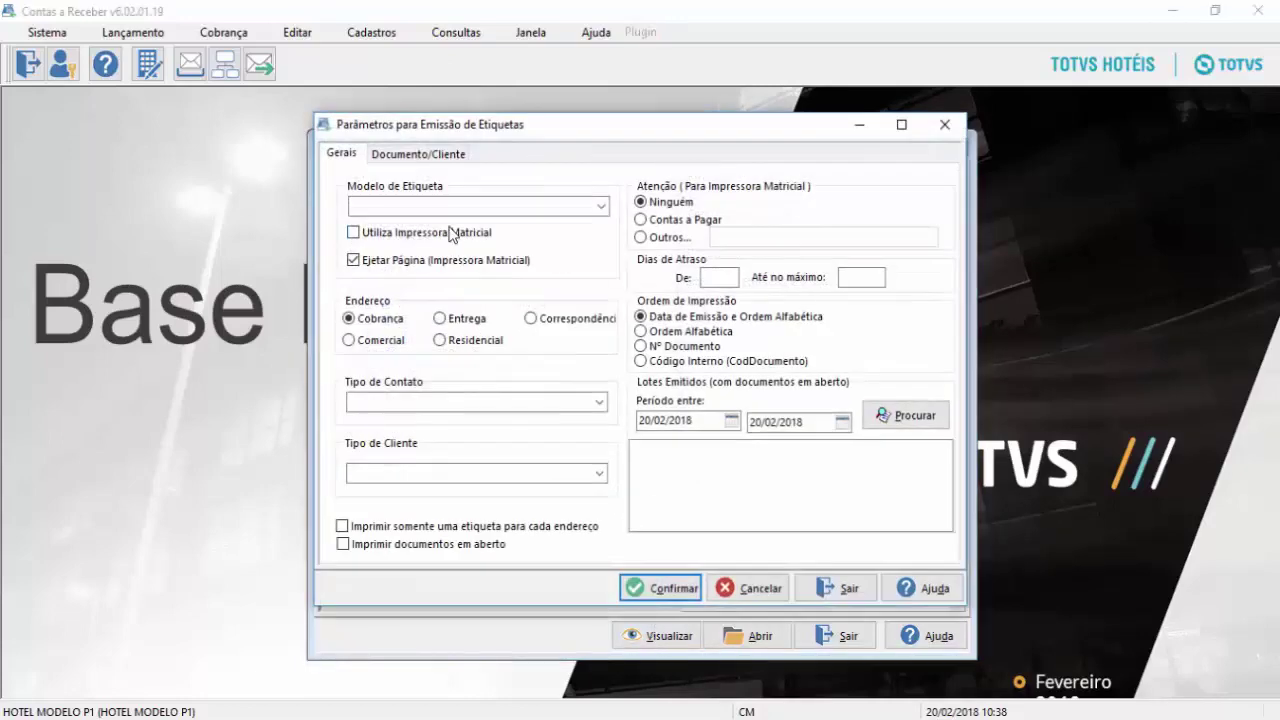
{"action": "left_click", "coordinate": [600, 206]}
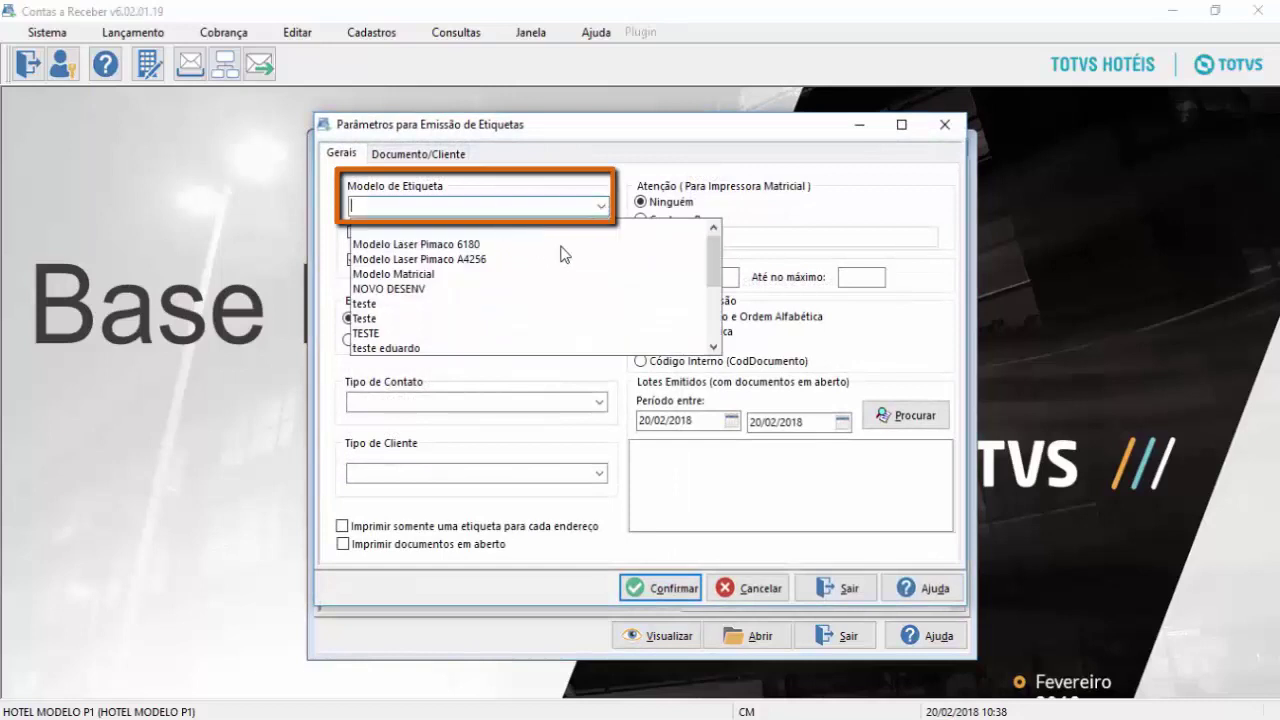
{"action": "left_click_drag", "start_coordinate": [714, 262], "coordinate": [714, 314]}
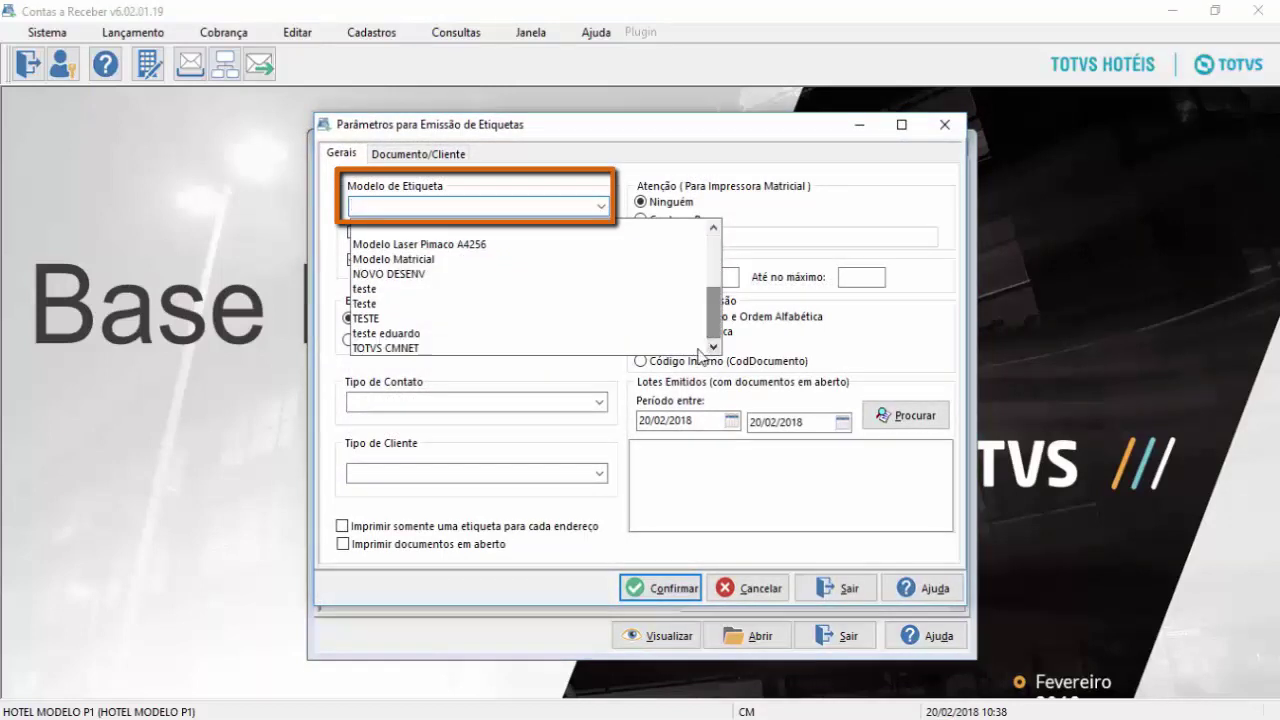
{"action": "left_click", "coordinate": [438, 349]}
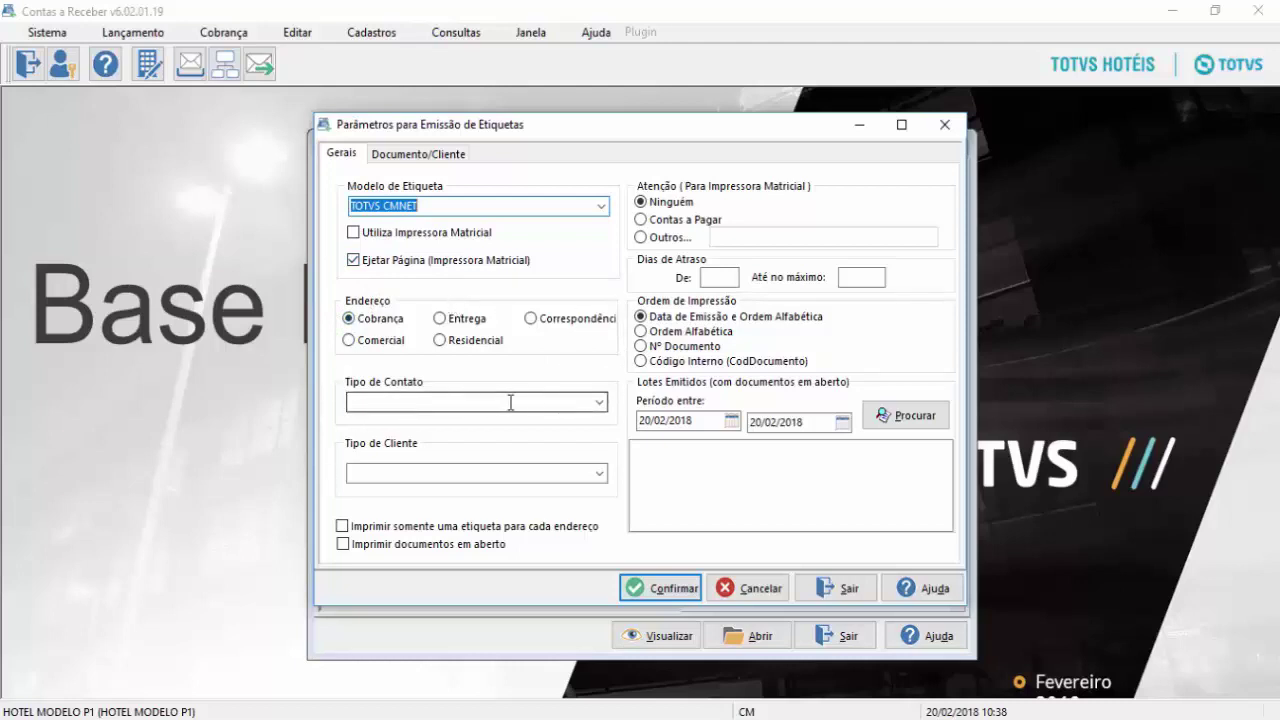
Step: Check the contact type and customer type options in the label parameters, leaving both blank
{"action": "left_click", "coordinate": [596, 401]}
{"action": "left_click", "coordinate": [596, 401]}
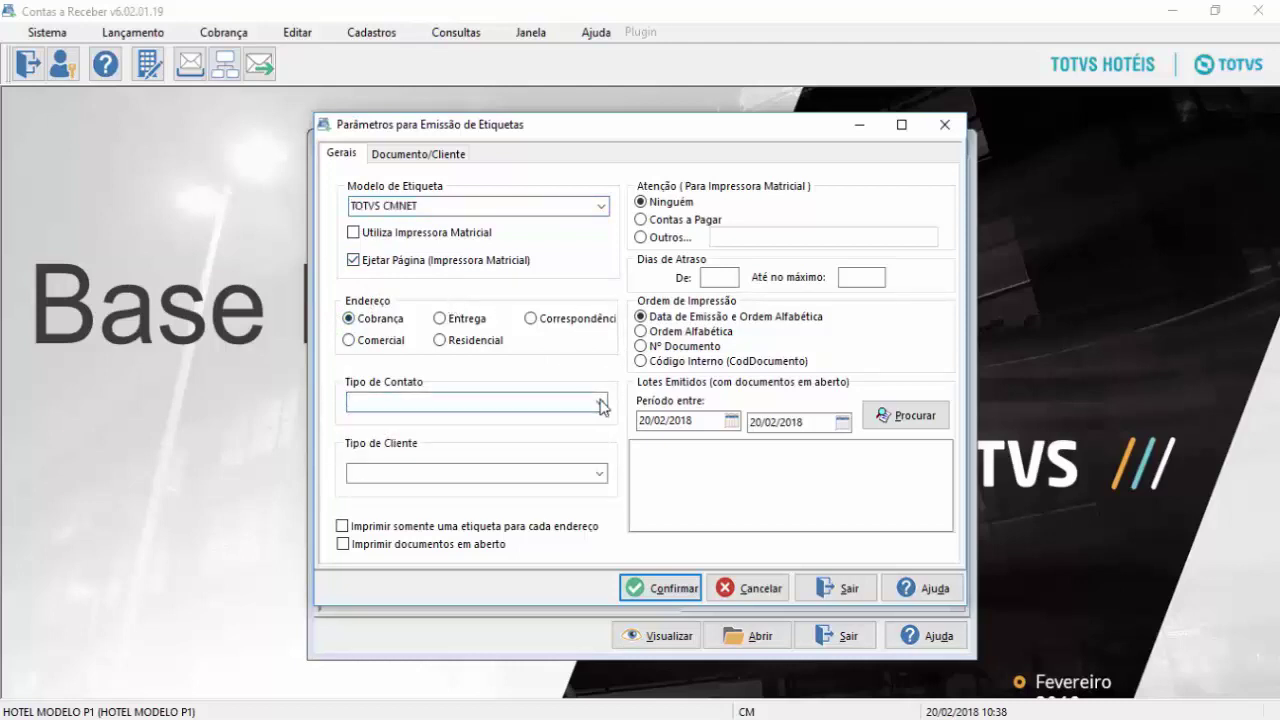
{"action": "left_click", "coordinate": [596, 473]}
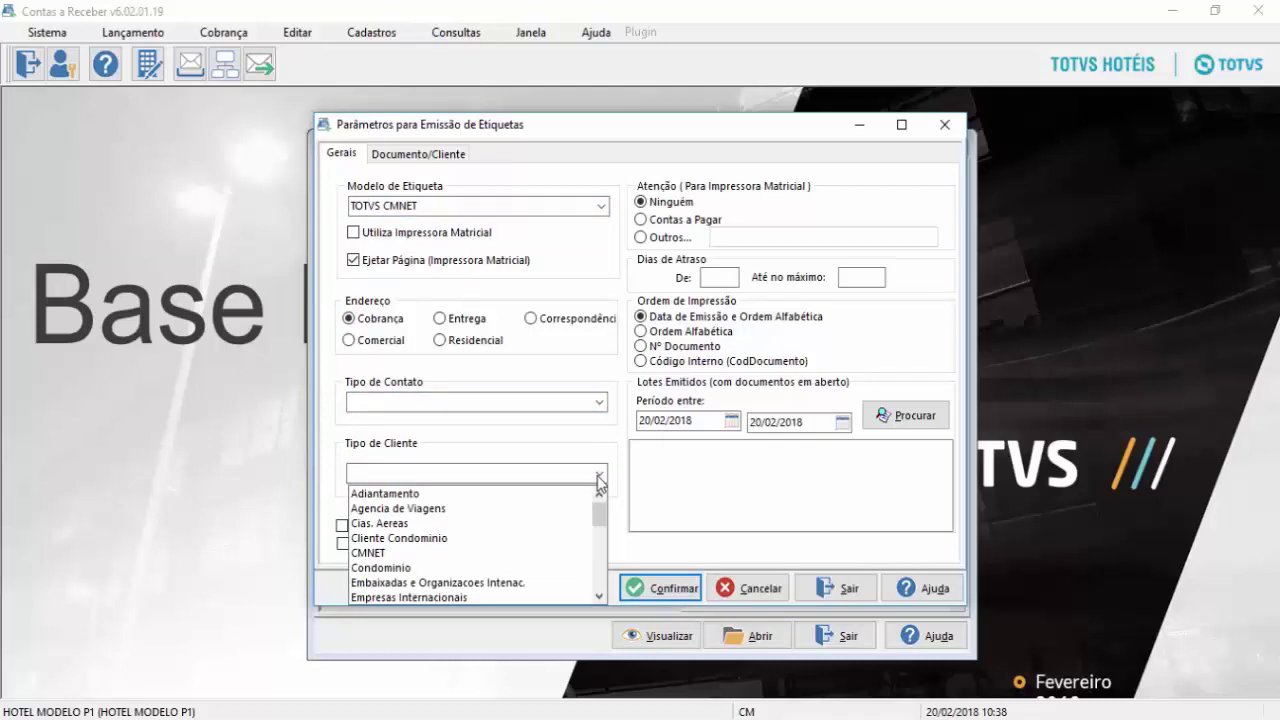
{"action": "left_click", "coordinate": [597, 478]}
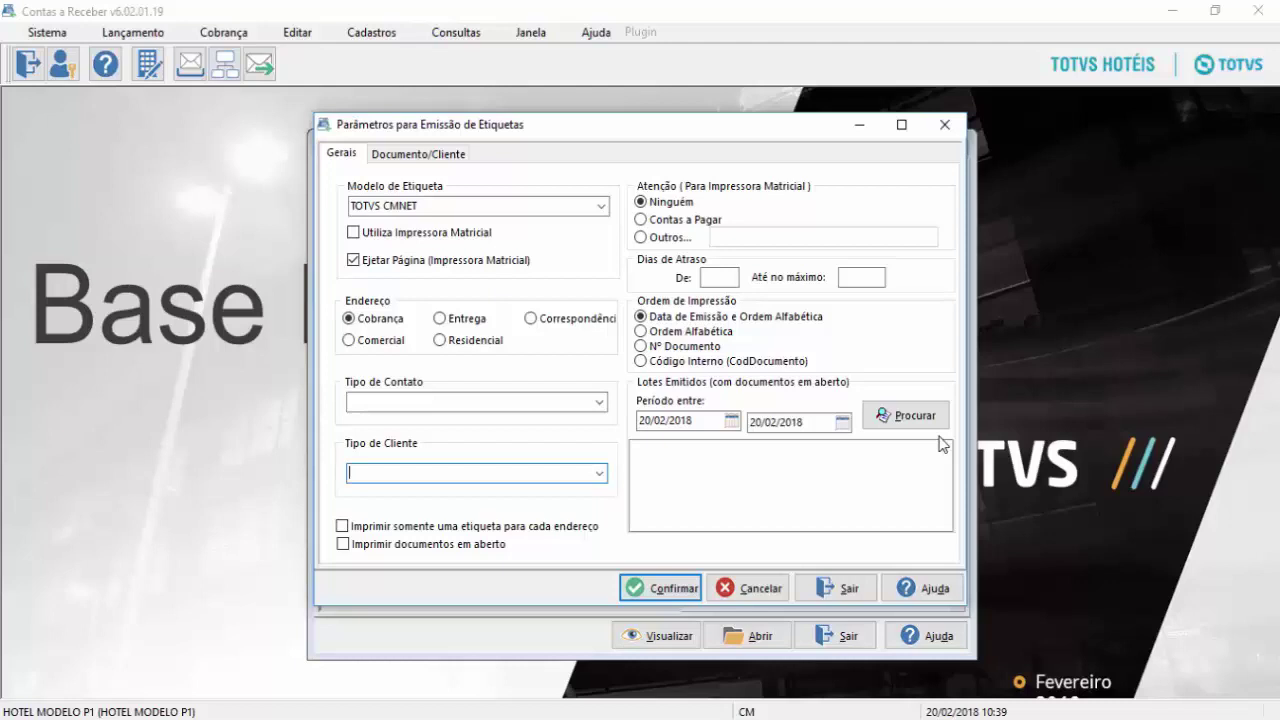
Step: Search the issued batches with open documents from 01/02/2018 to 20/02/2018 and select batch 7
{"action": "left_click", "coordinate": [732, 421]}
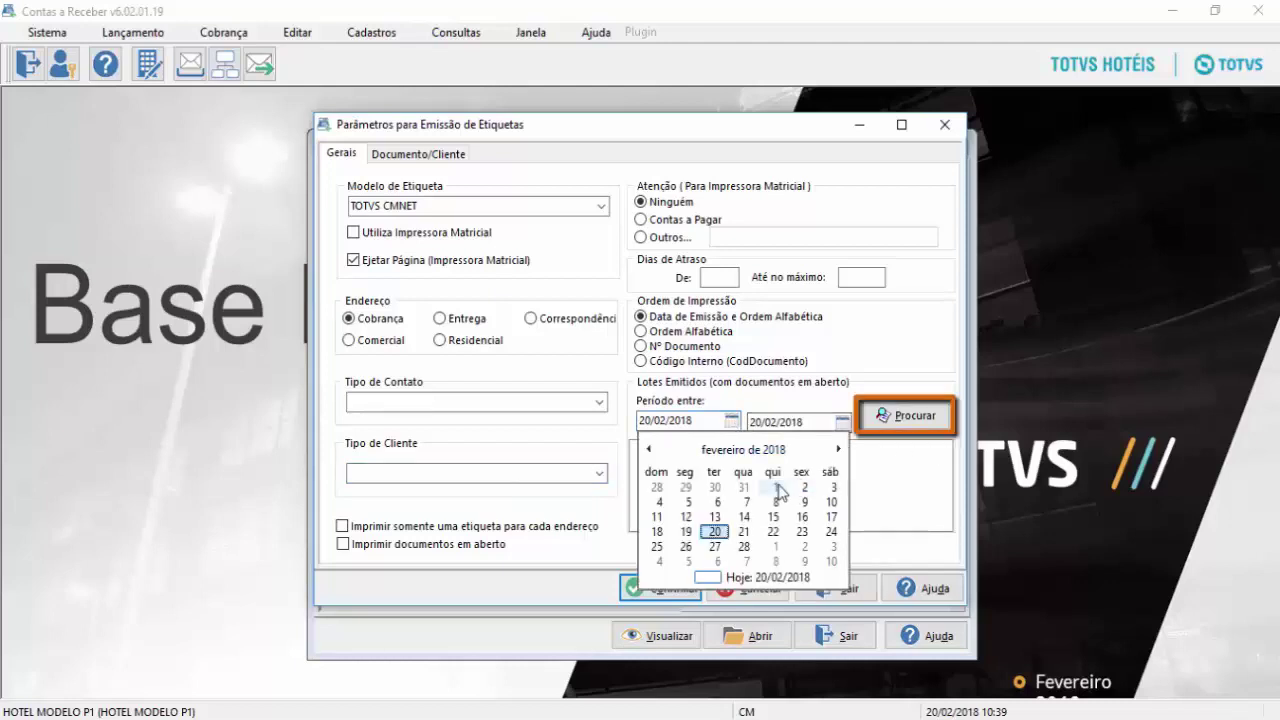
{"action": "left_click", "coordinate": [776, 487]}
{"action": "left_click", "coordinate": [896, 422]}
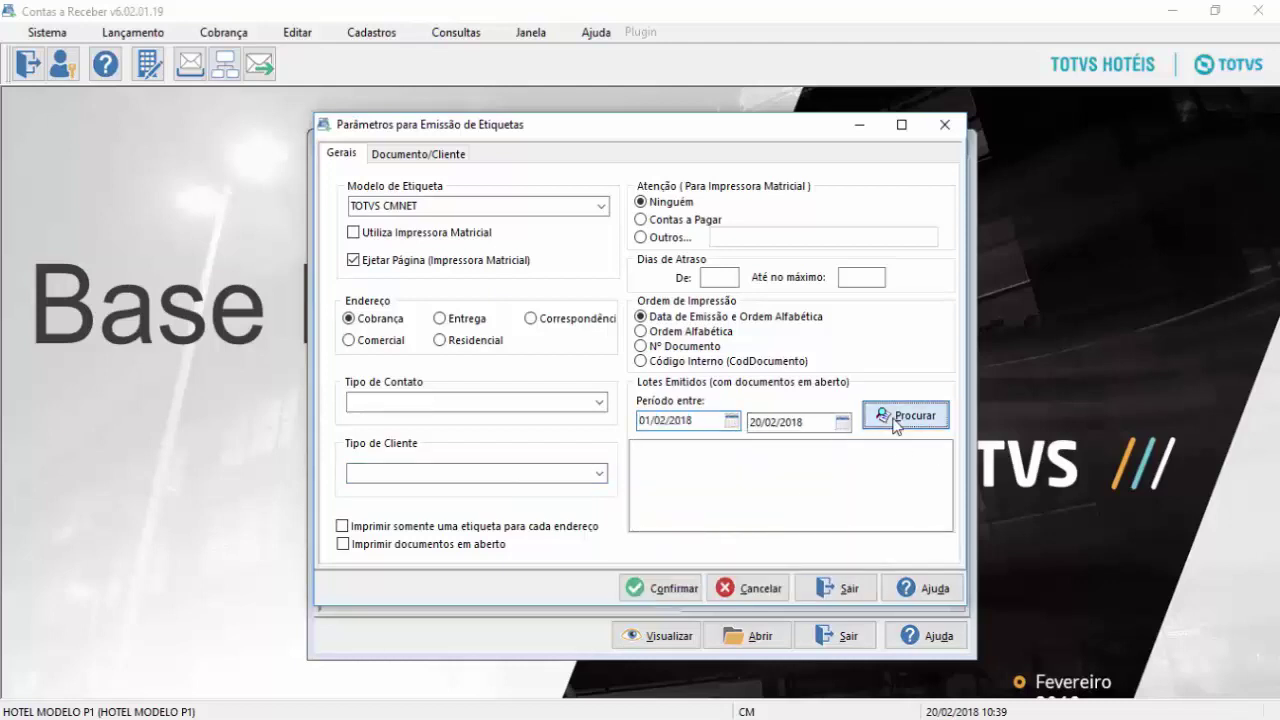
{"action": "left_click", "coordinate": [638, 464]}
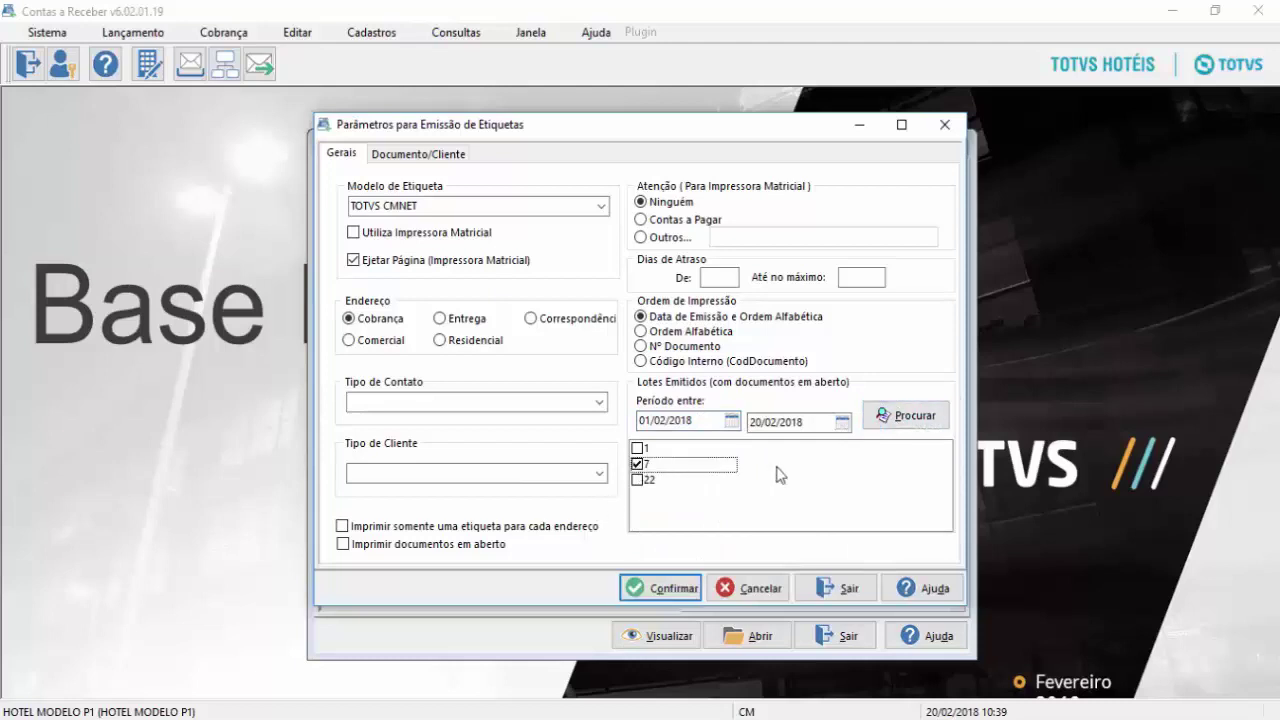
Step: Check the document type options in the document and customer parameters, leaving the field blank
{"action": "left_click", "coordinate": [426, 153]}
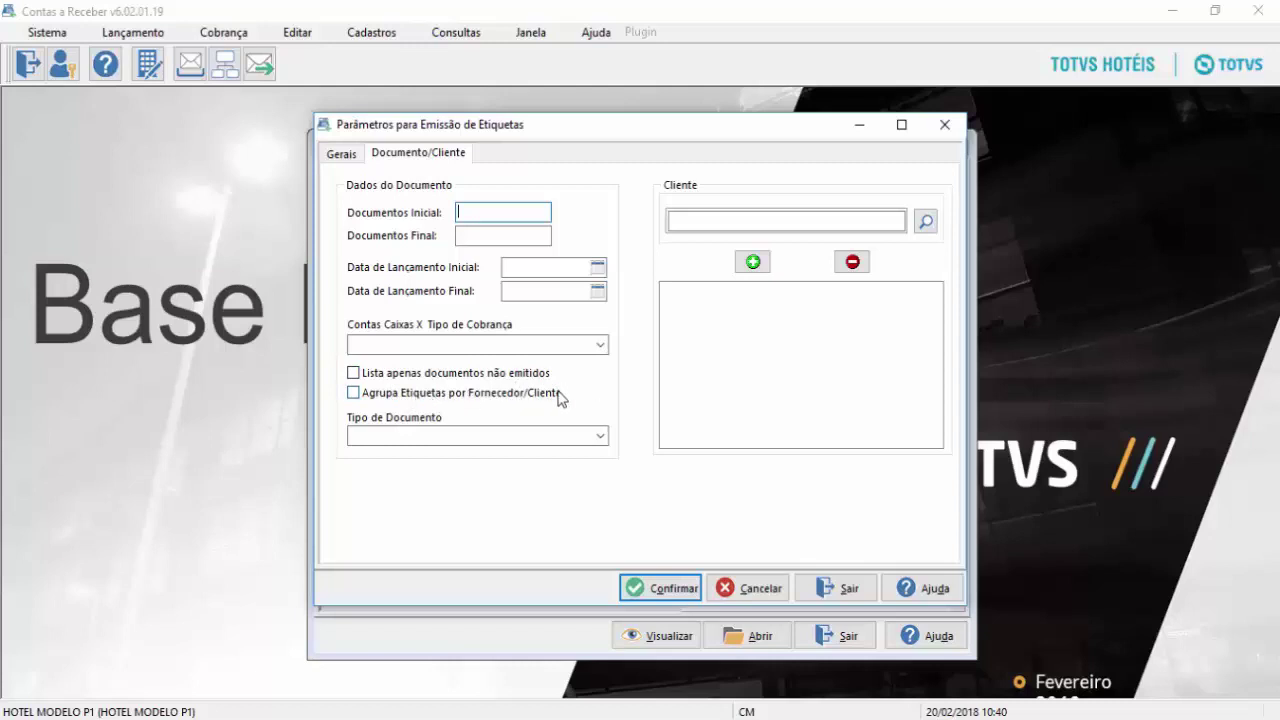
{"action": "left_click", "coordinate": [600, 436]}
{"action": "left_click", "coordinate": [602, 437]}
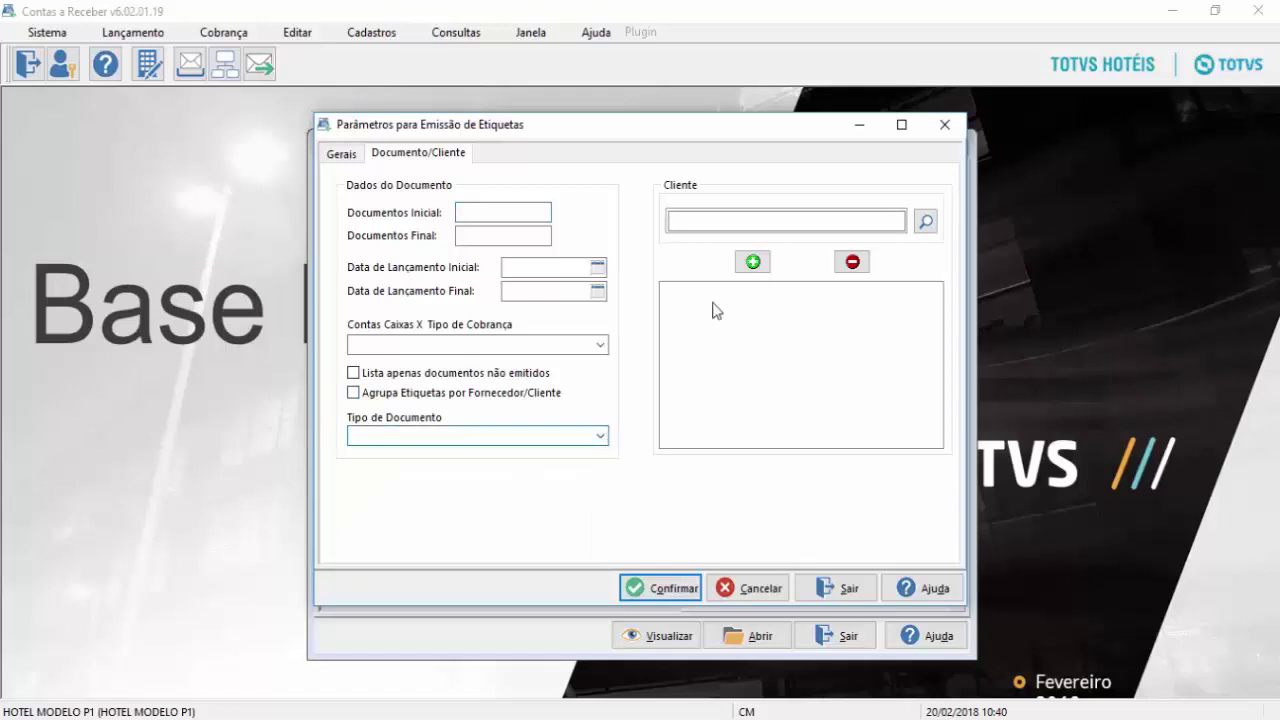
Step: Search for customers whose Razão Social begins with cvc and add CVC BRASIL OPERADORA E AG. DE VIAGENS S.A. to the customer list
{"action": "left_click", "coordinate": [925, 222]}
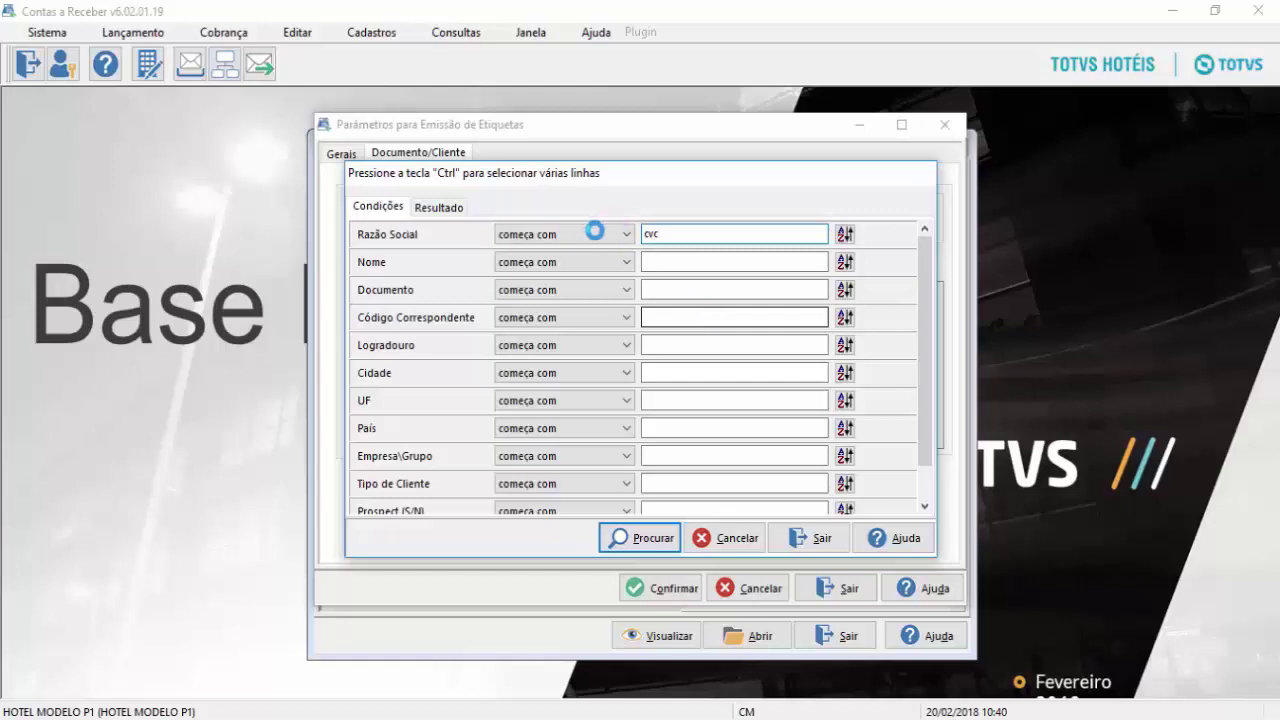
{"action": "left_click", "coordinate": [560, 253]}
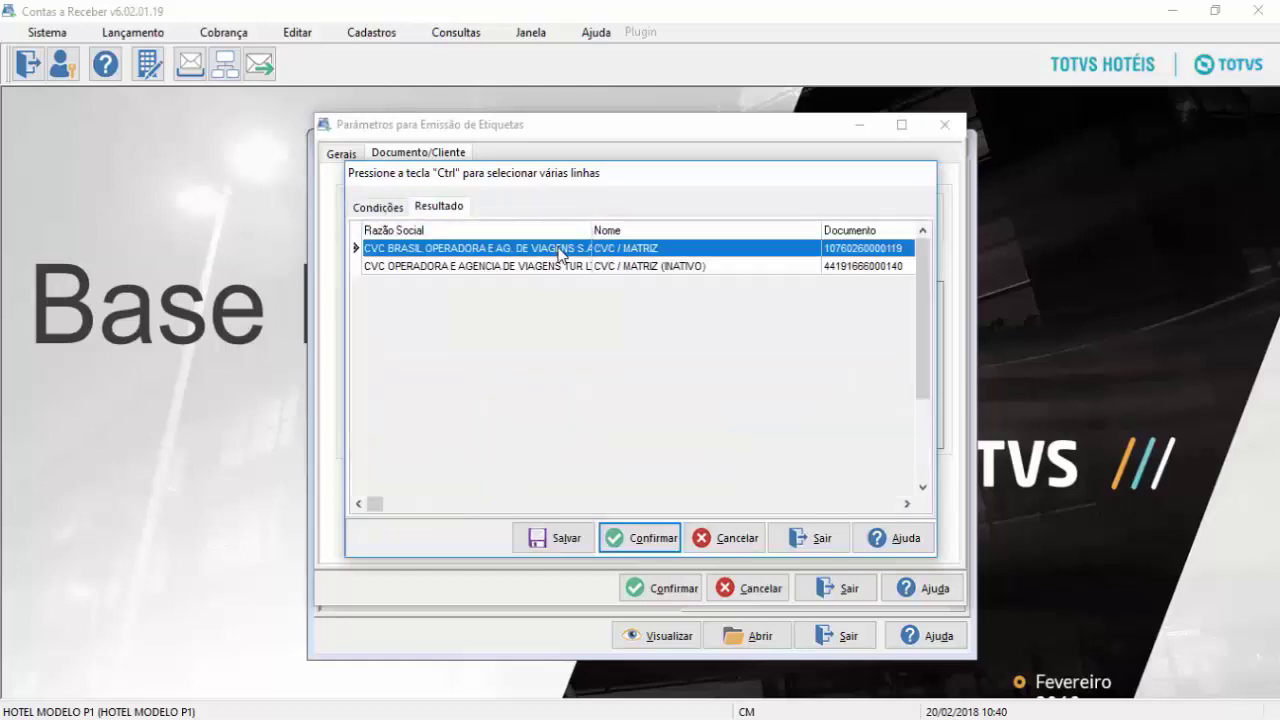
{"action": "left_click", "coordinate": [640, 538]}
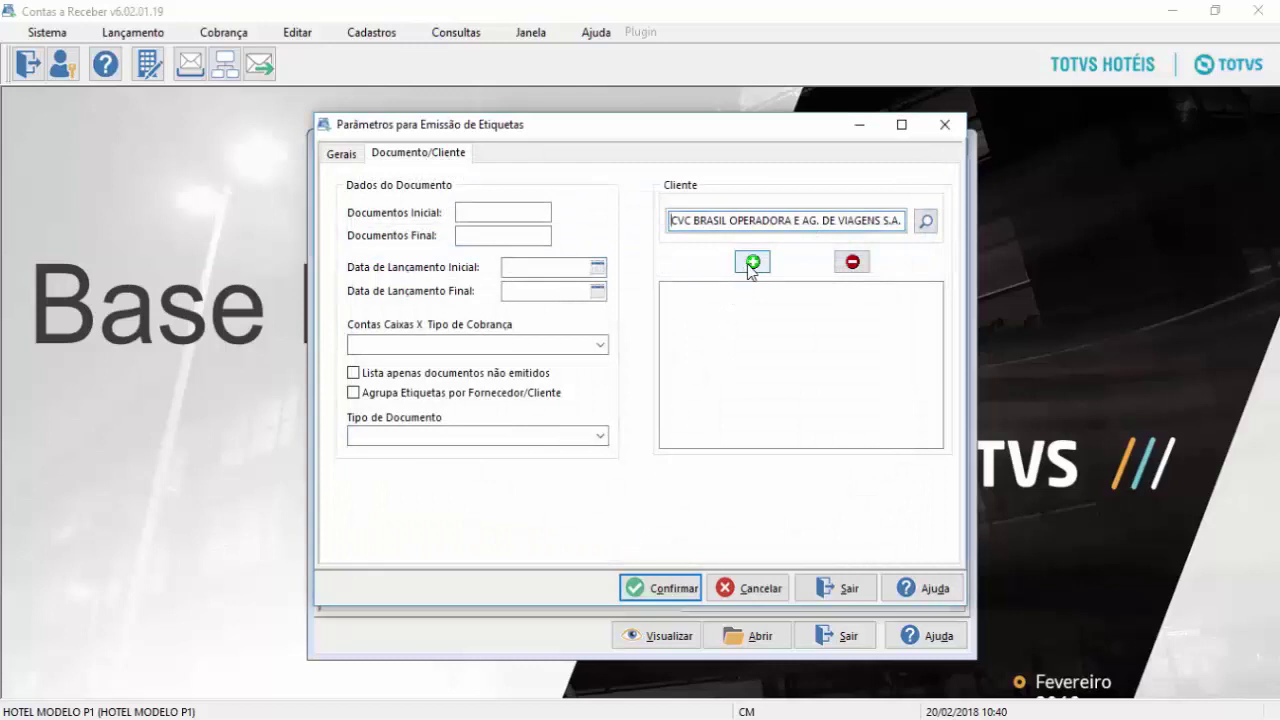
{"action": "left_click", "coordinate": [752, 263]}
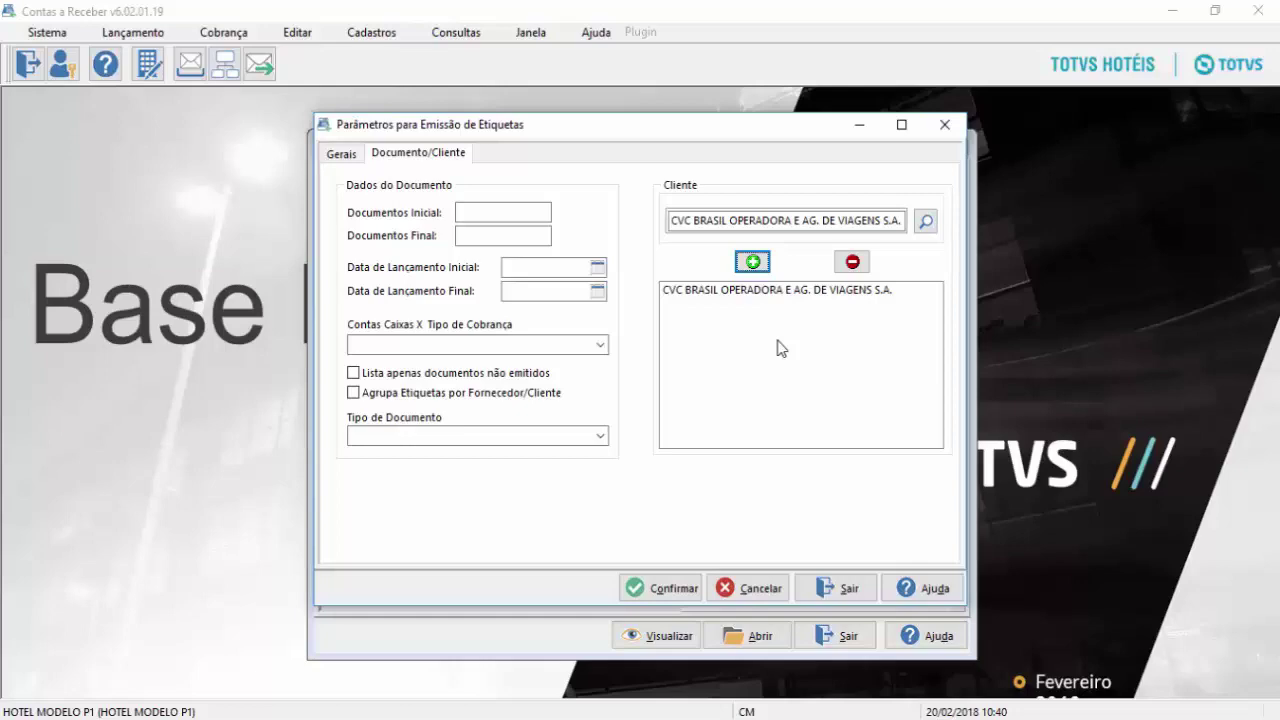
Step: Confirm the label parameters to generate the Etiquetas de Clientes report, and maximize its preview
{"action": "left_click", "coordinate": [660, 588]}
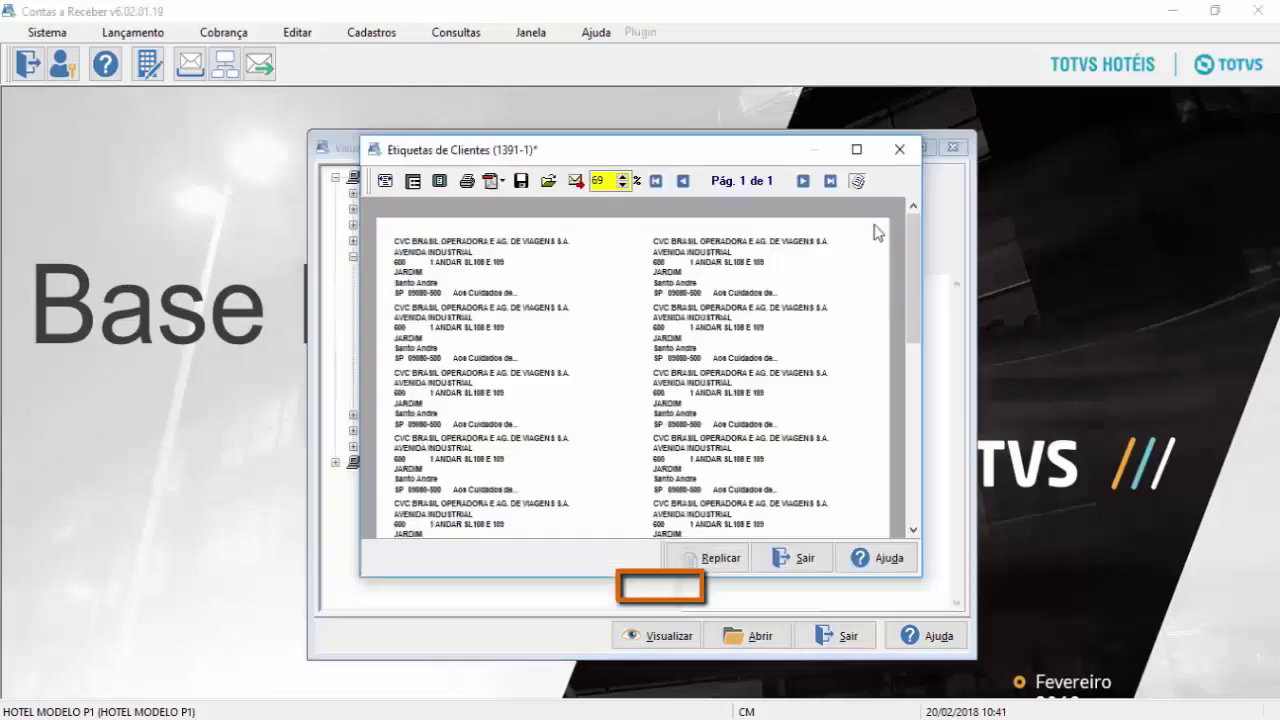
{"action": "left_click", "coordinate": [860, 150]}
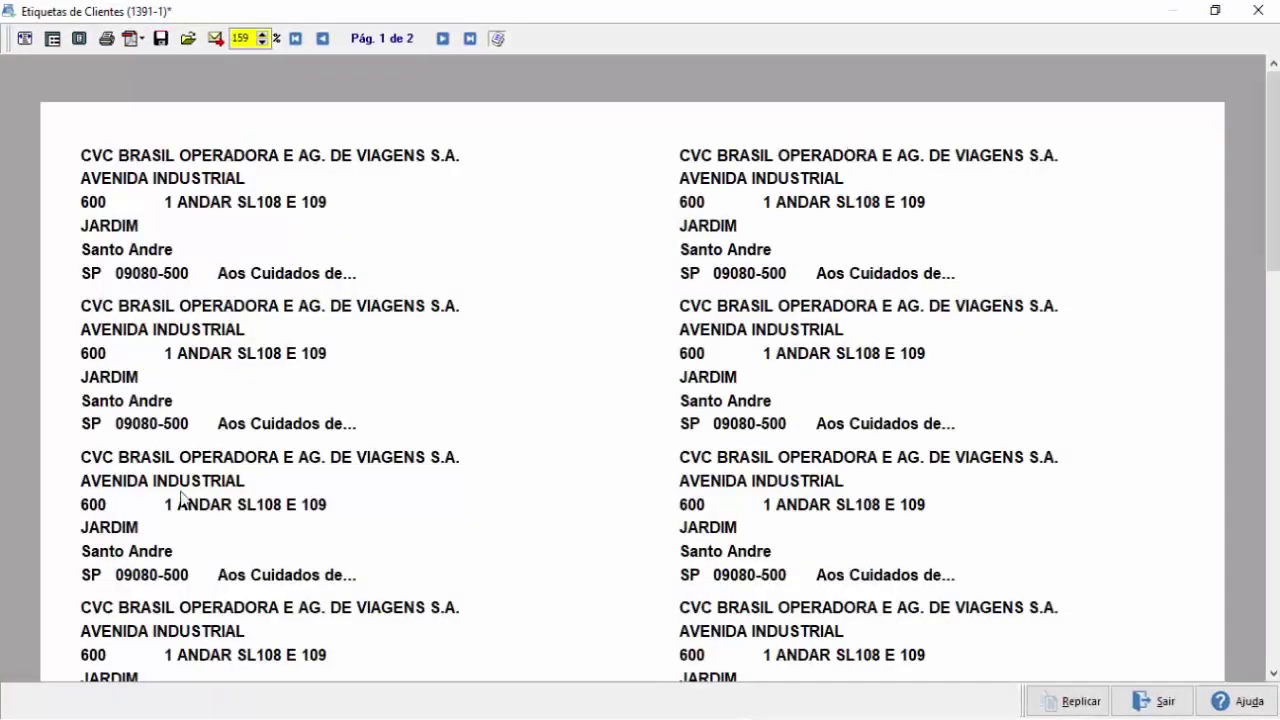